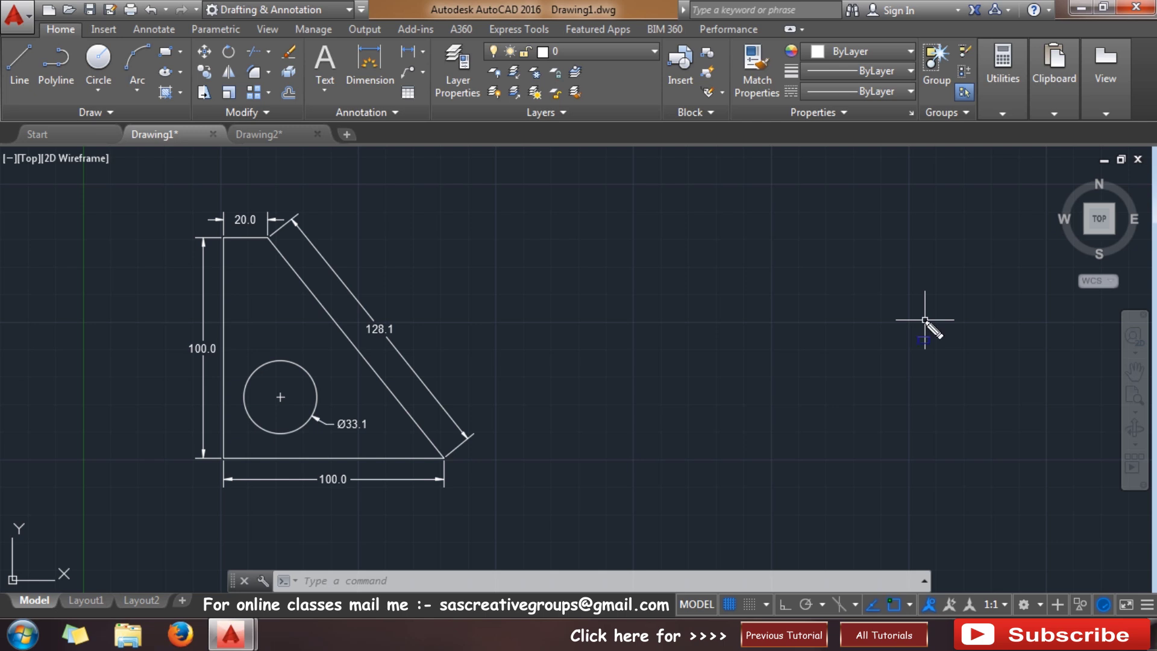
Draw a very short test line right of the triangle, then select and delete it
mouse_move(156, 184)
mouse_down()
mouse_move(429, 533)
mouse_move(503, 531)
mouse_up()
drag(176, 228, 176, 336)
mouse_move(184, 401)
mouse_down()
mouse_move(224, 449)
mouse_move(481, 510)
mouse_up()
key(Escape)
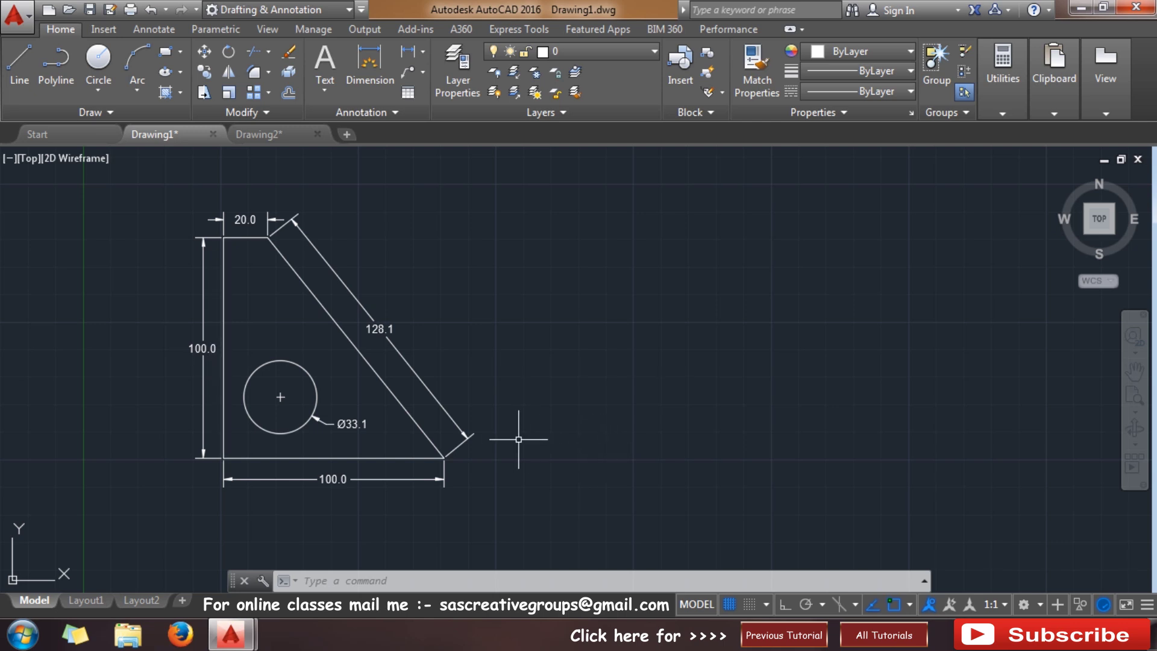
key(Escape)
key(Escape)
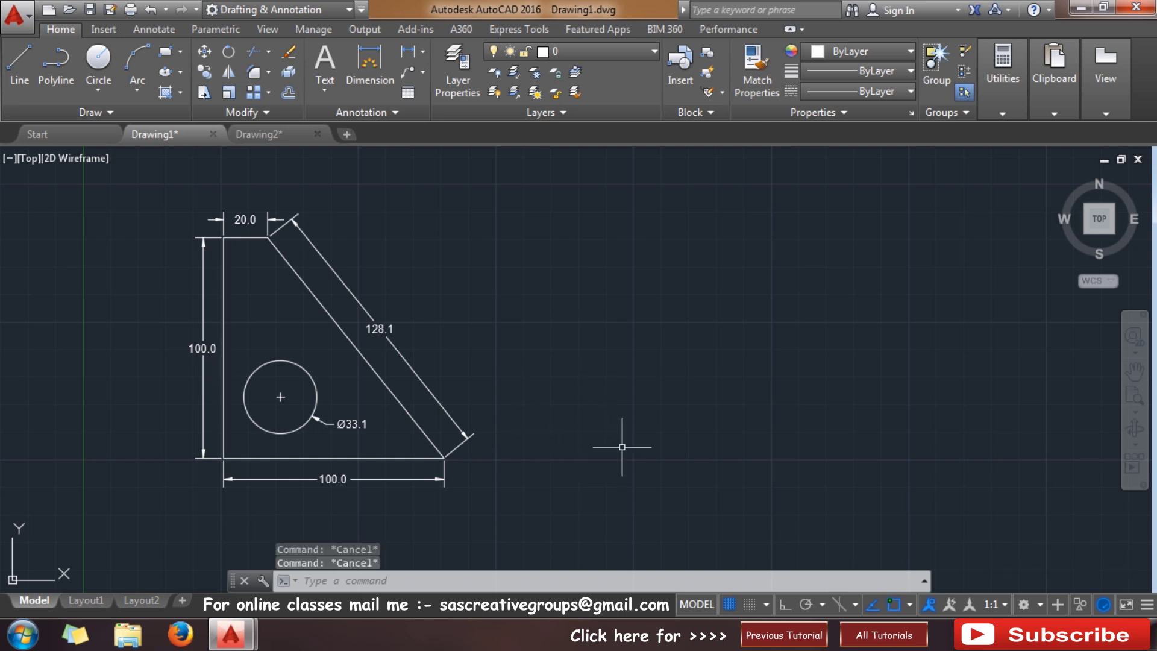
text(L)
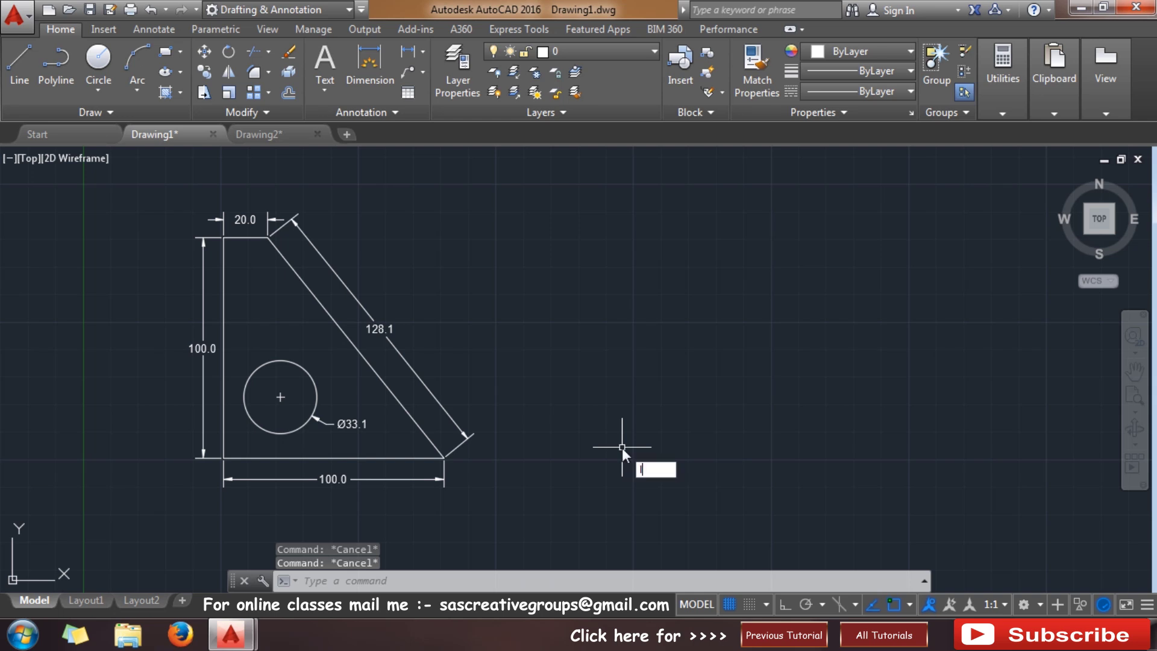
key(Return)
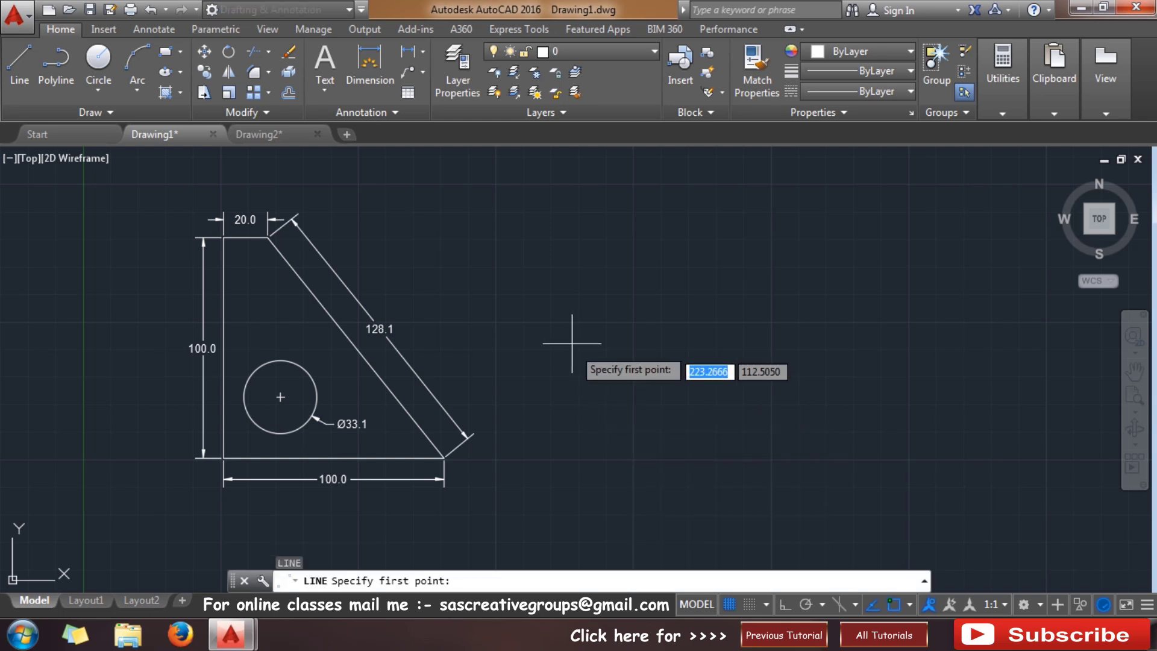
click(565, 312)
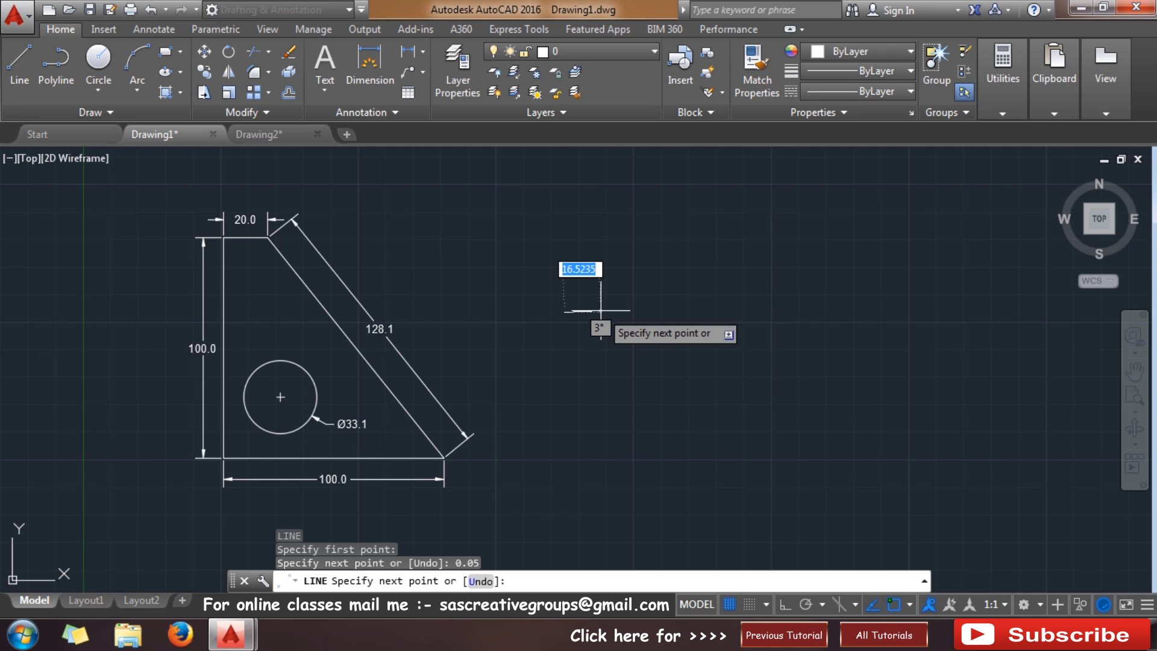
key(Escape)
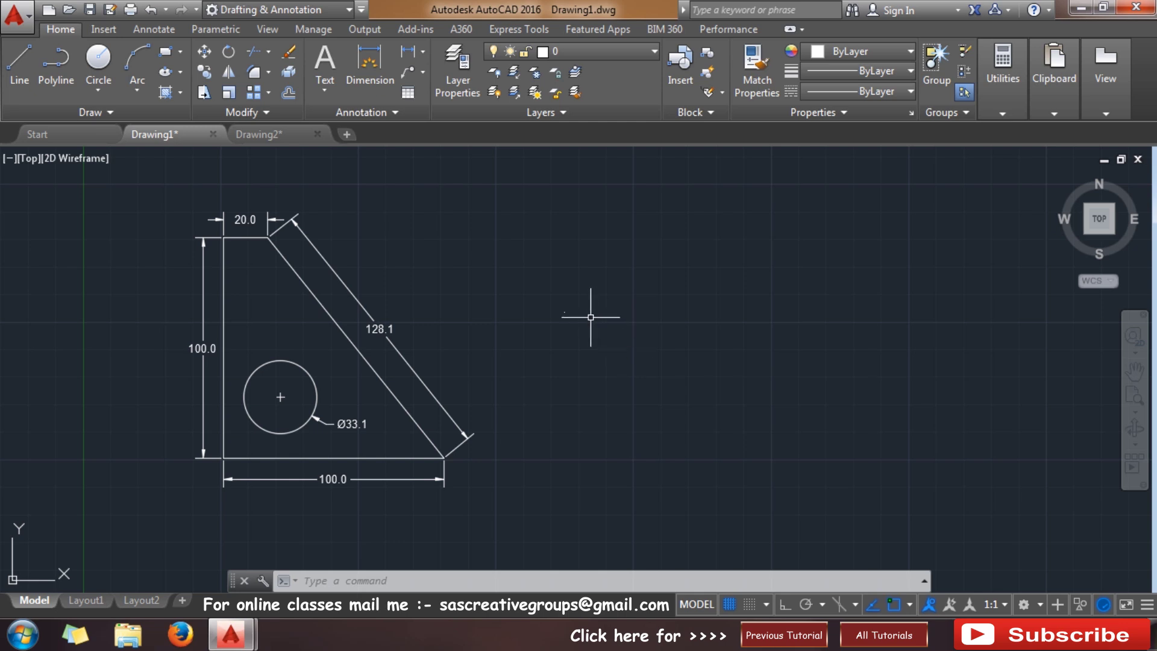
drag(534, 277, 616, 343)
drag(603, 300, 530, 268)
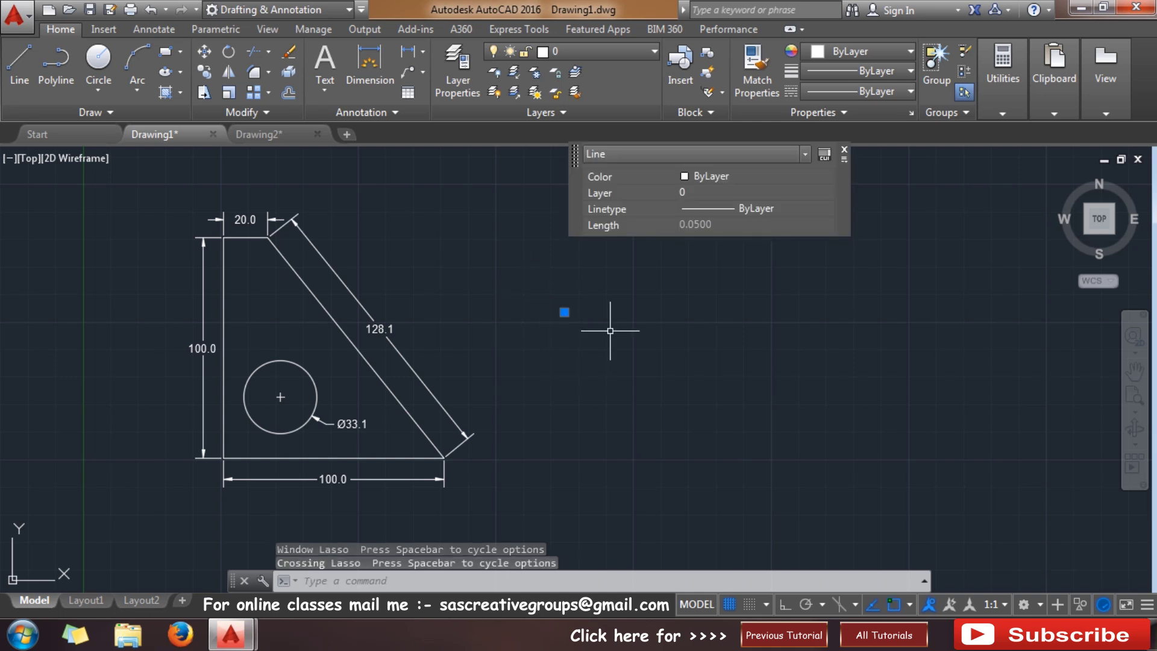
key(Delete)
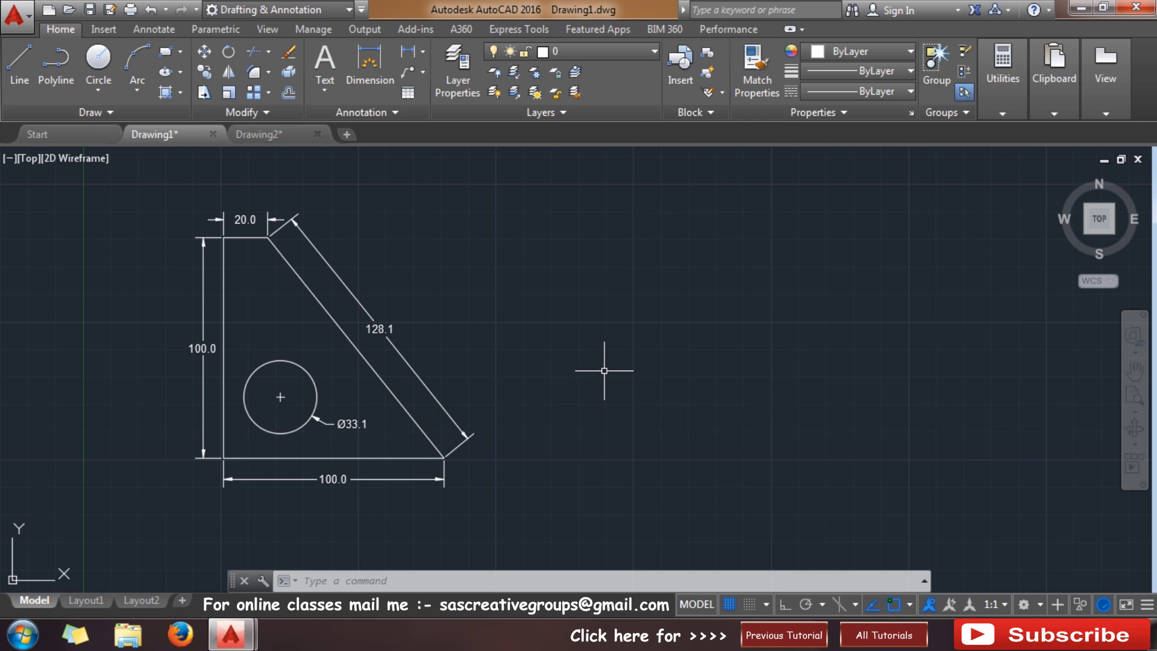
Draw a 10000-unit test line starting right of the triangle
key(Delete)
key(Escape)
text(l)
key(Return)
click(559, 392)
text(10000)
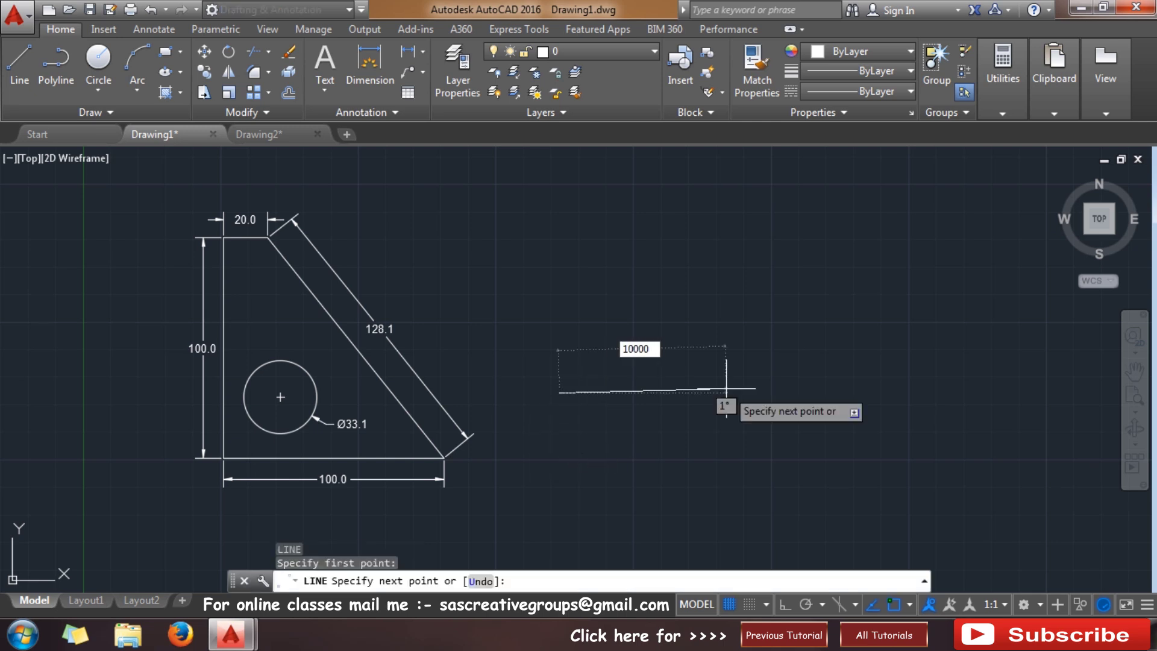
key(Return)
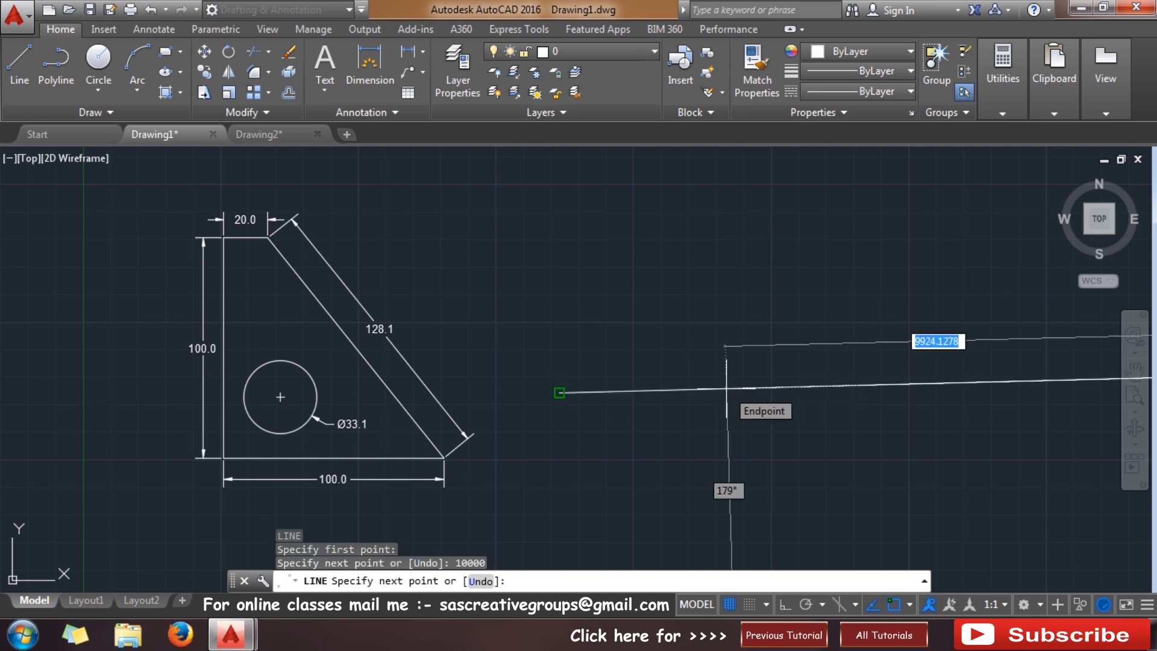
key(Escape)
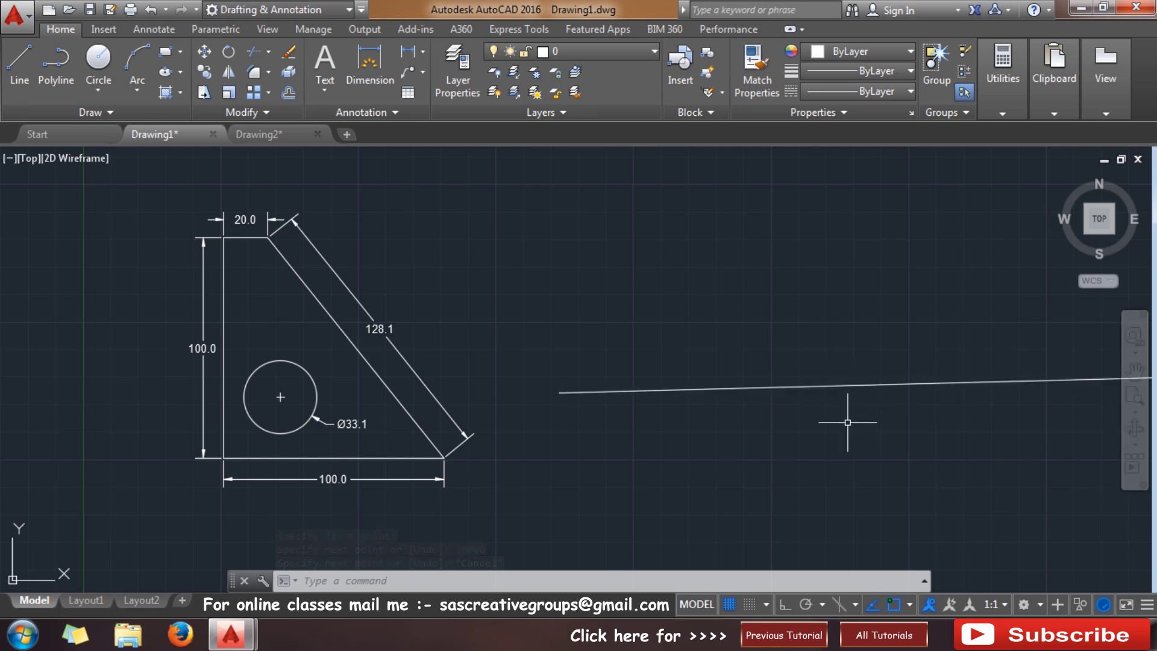
Crossing-select and delete the 10000-unit line, then switch to Drawing2
click(644, 372)
click(560, 411)
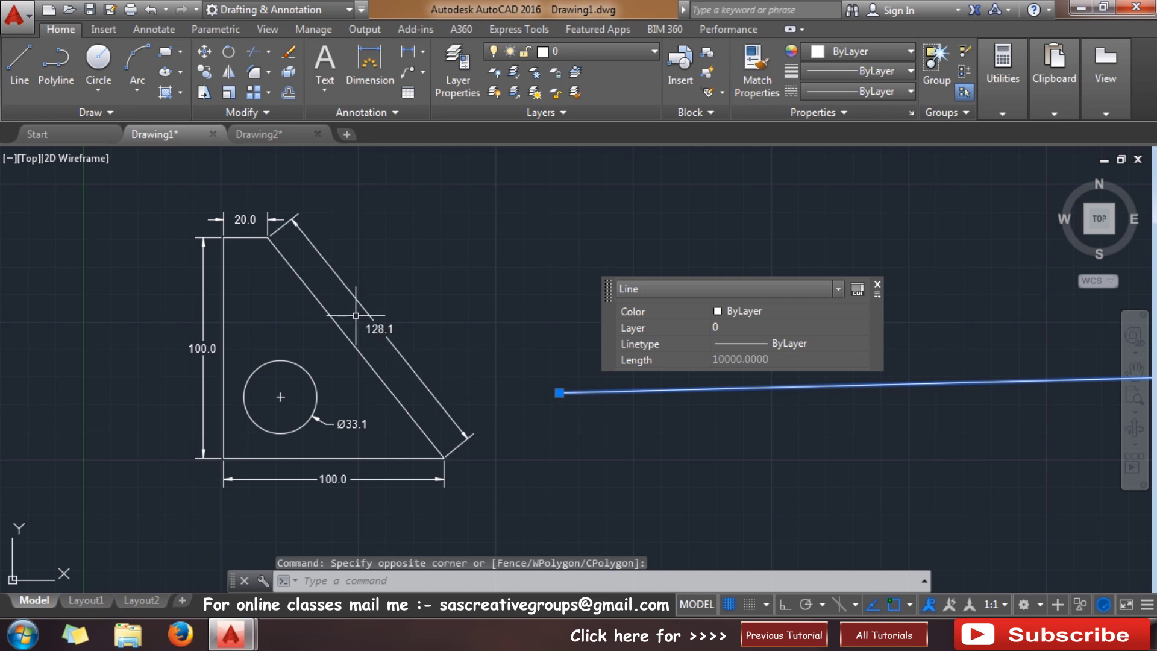
key(Delete)
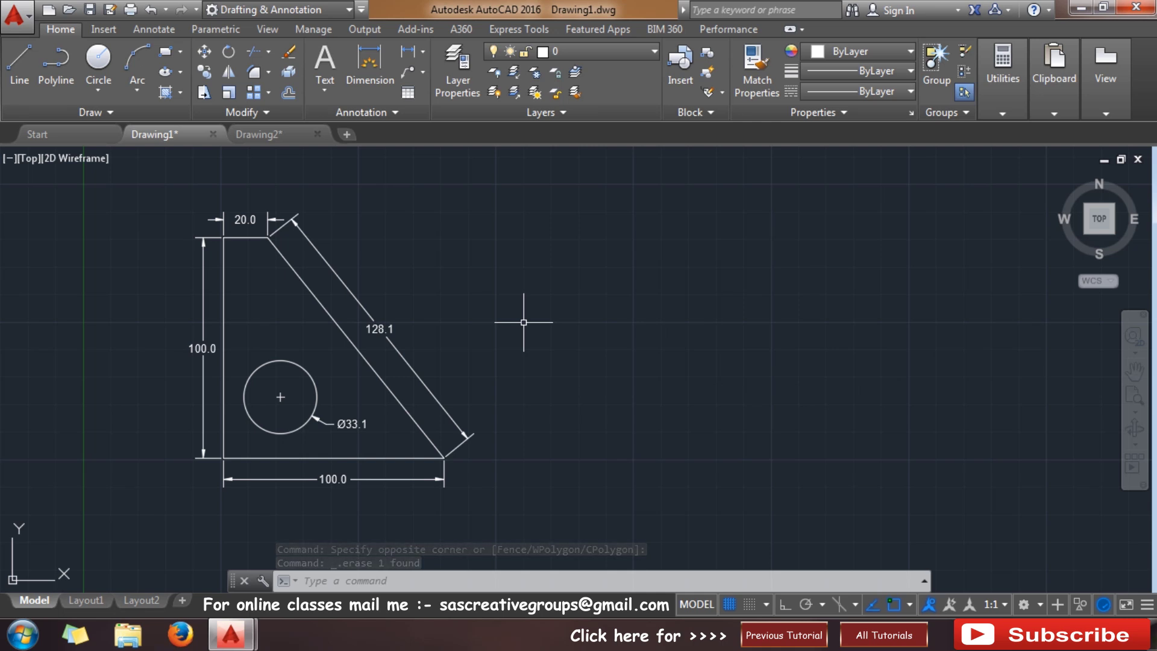
click(279, 140)
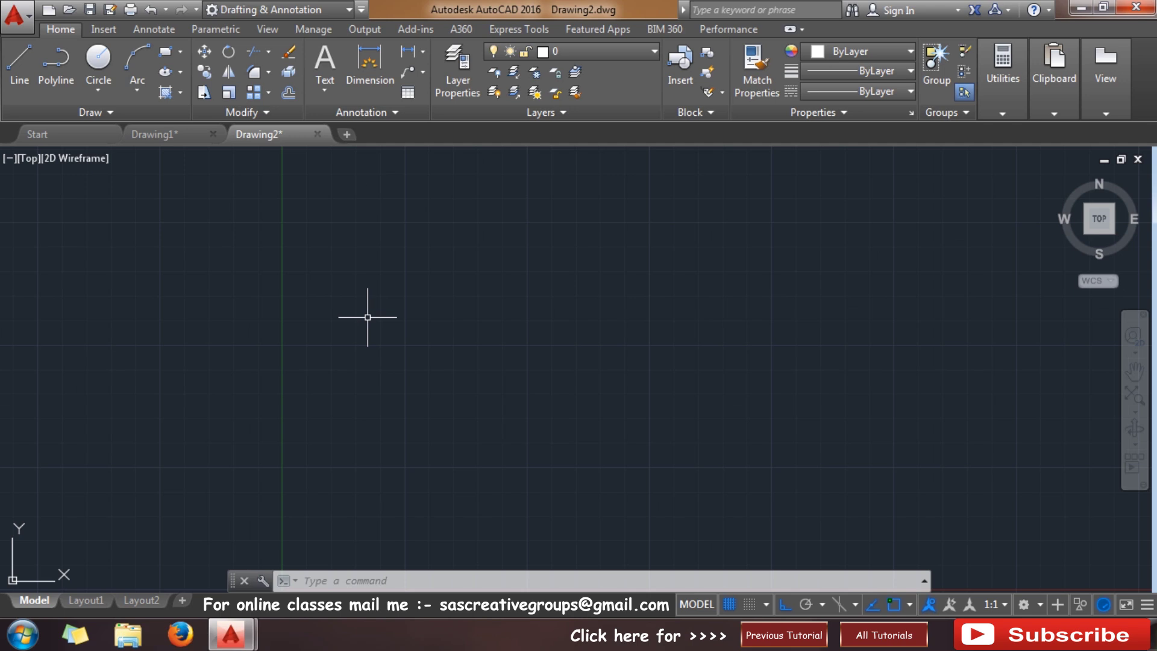
Start the LIMITS command in Drawing2, retyping it after a cancelled 'limt' attempt
key(Escape)
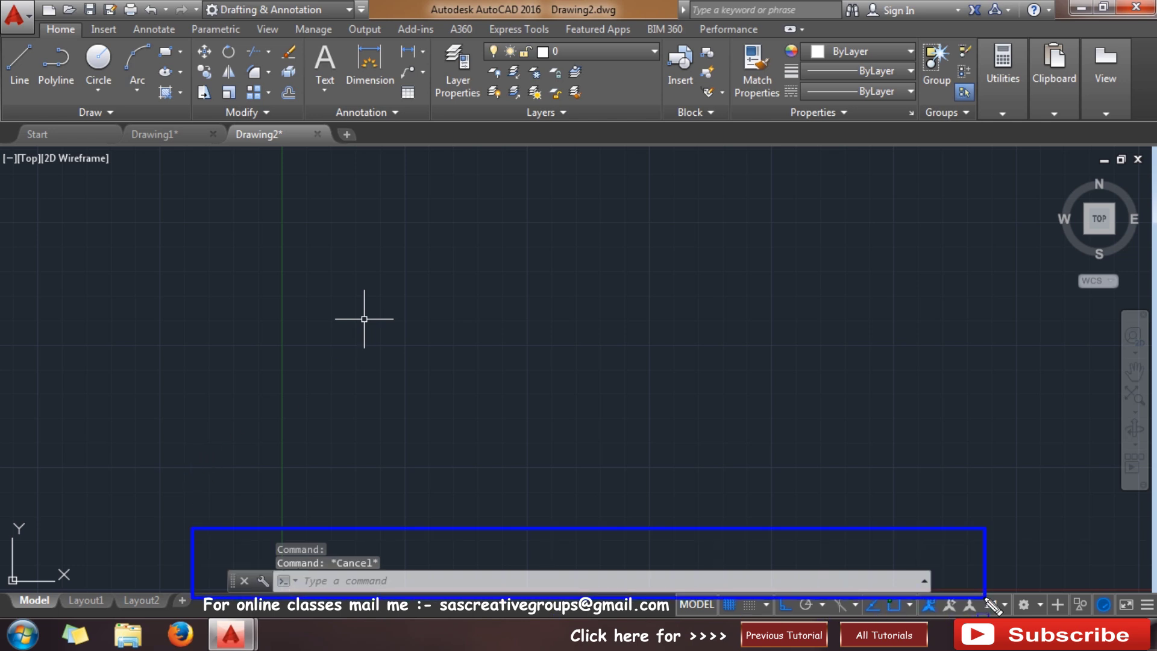
click(358, 583)
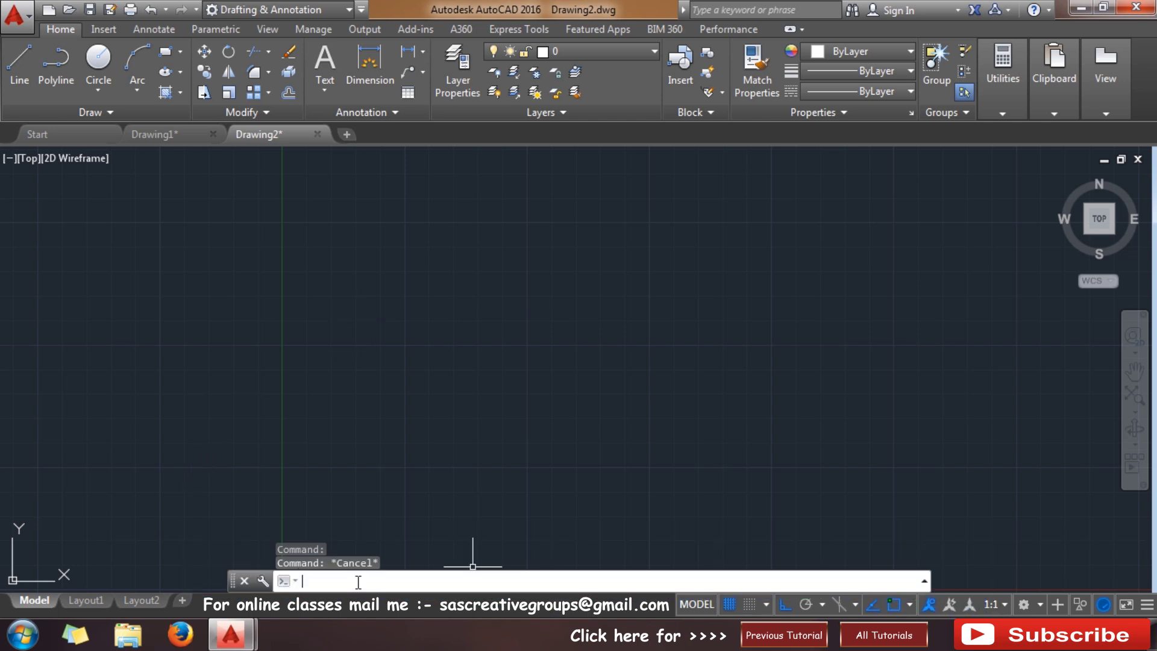
text(limt)
key(Return)
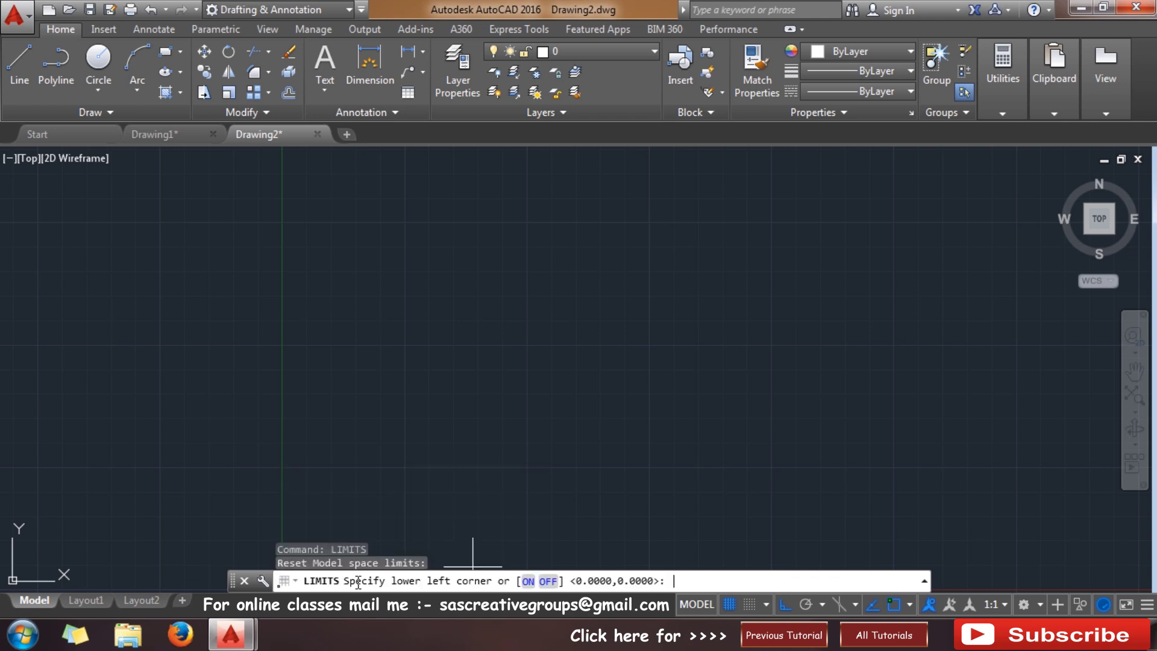
key(Escape)
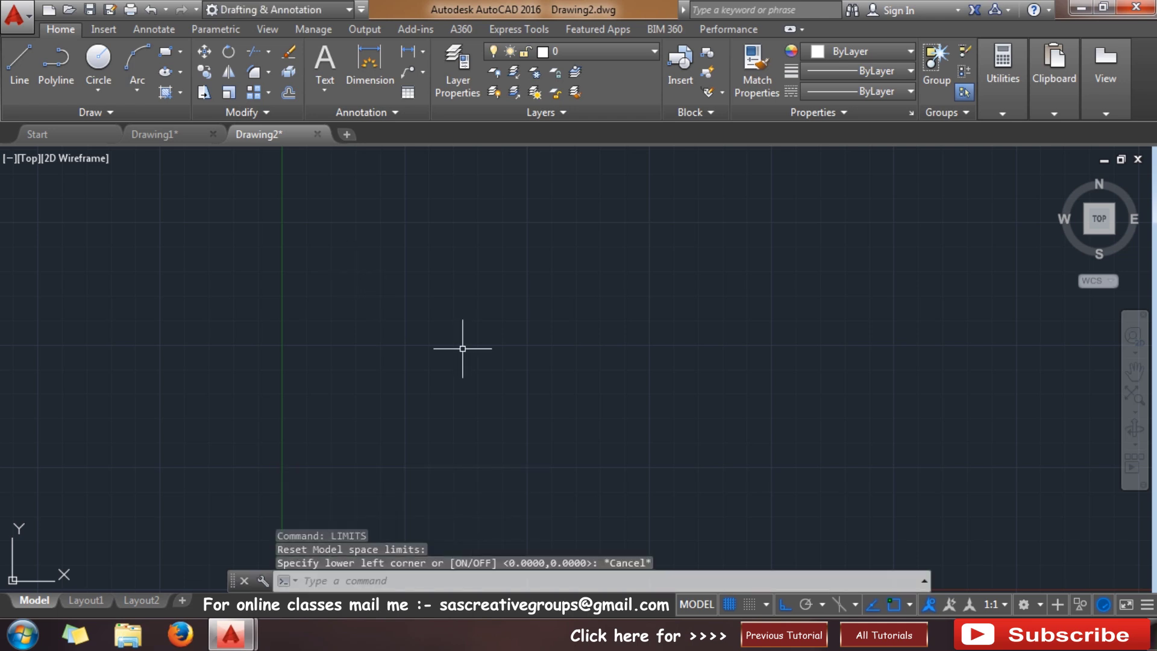
key(Escape)
click(545, 309)
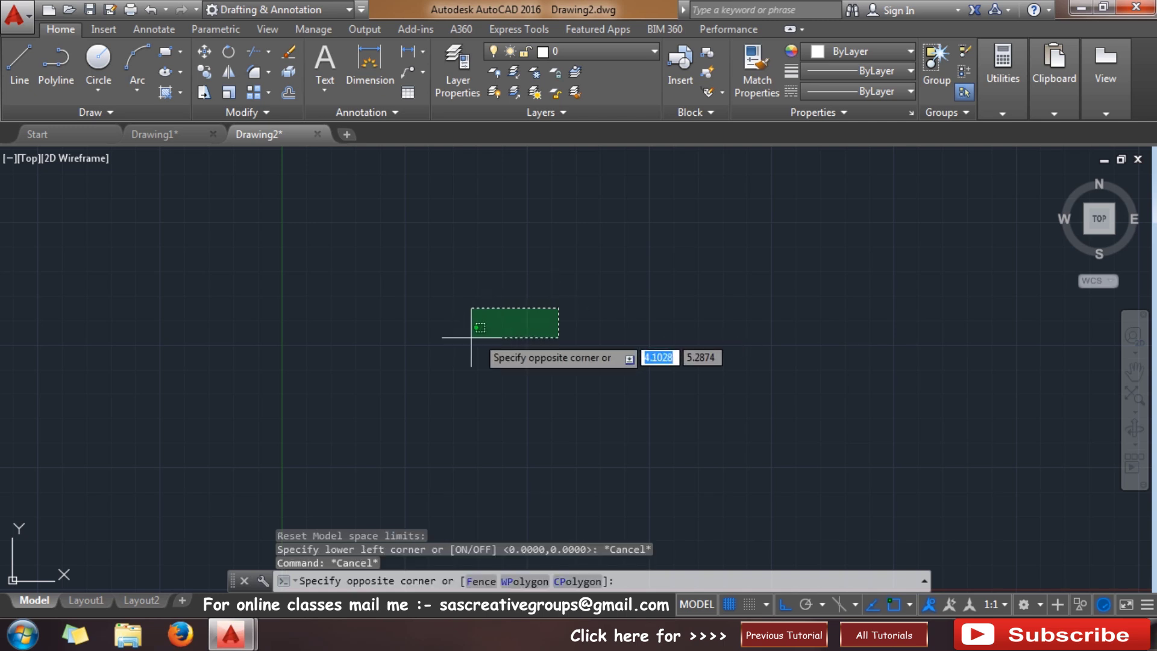
click(480, 353)
text(LIMITS)
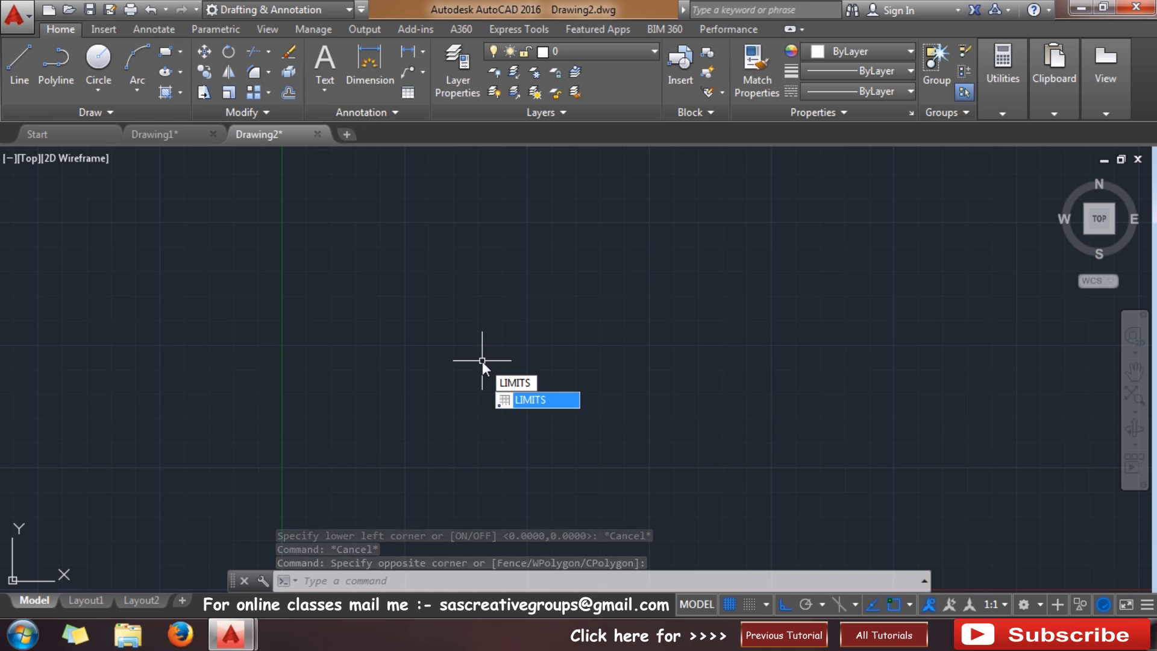
key(Return)
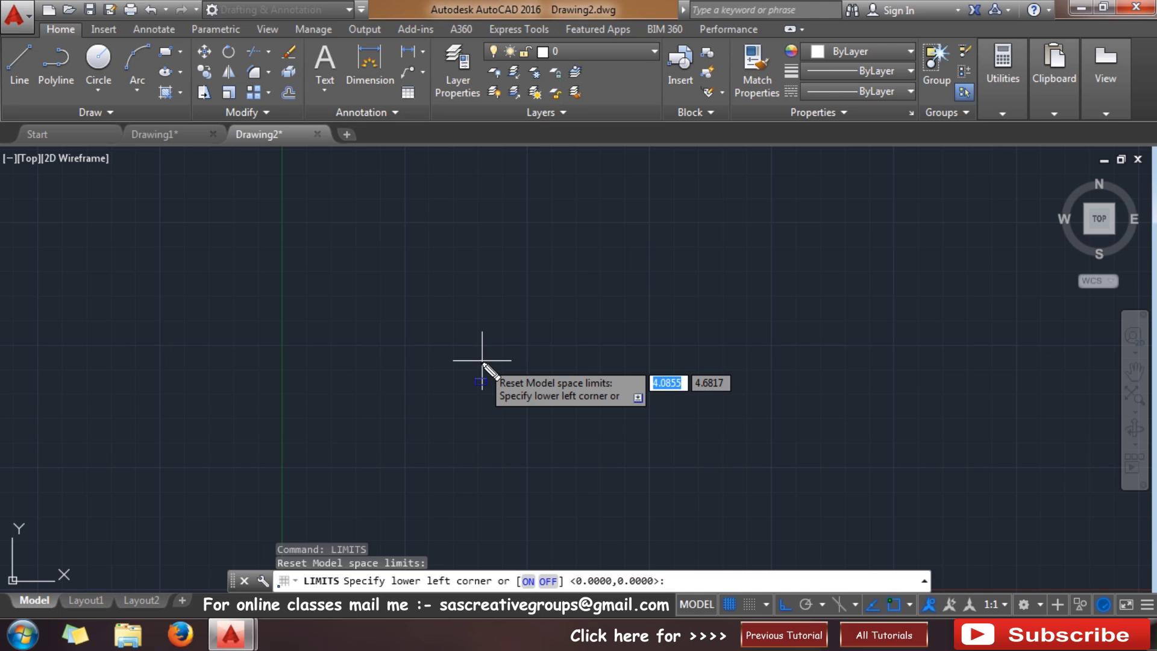
Set the lower-left limits corner to 0,0
drag(475, 350, 663, 421)
drag(269, 552, 675, 591)
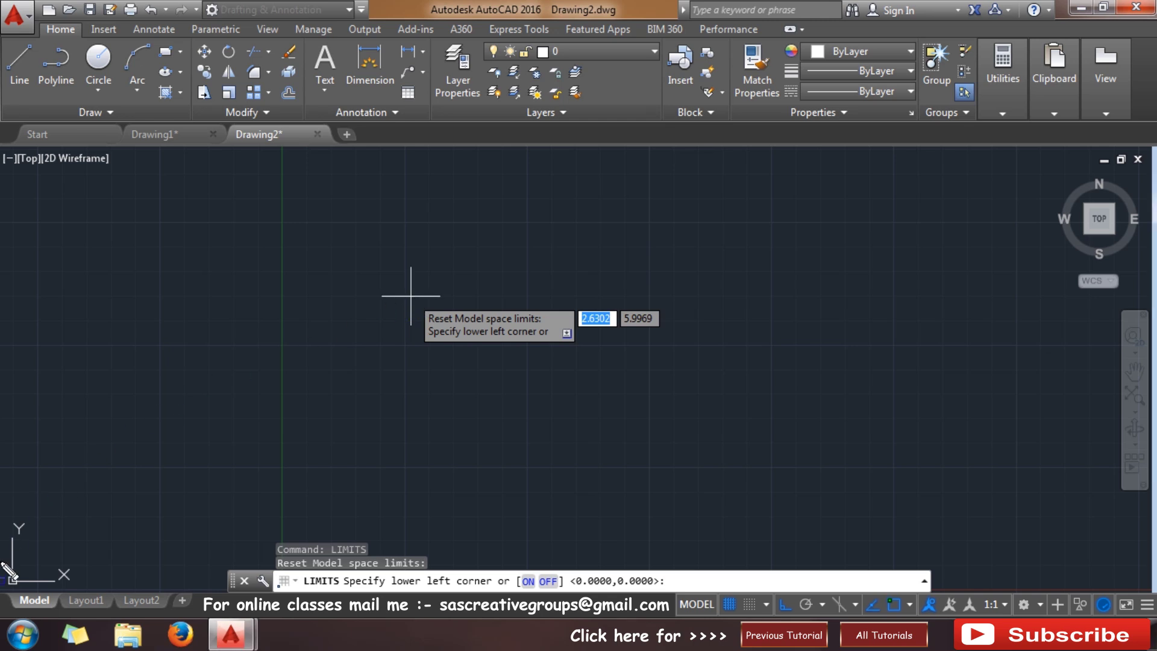
drag(1, 564, 41, 604)
text(0)
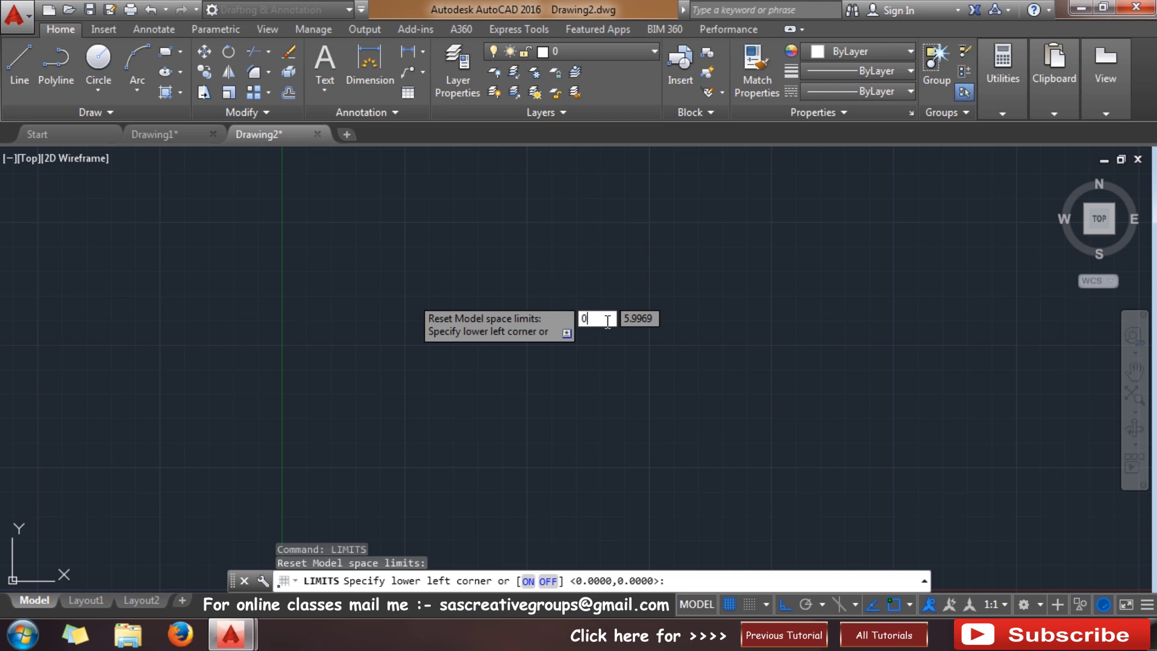
key(Tab)
text(0)
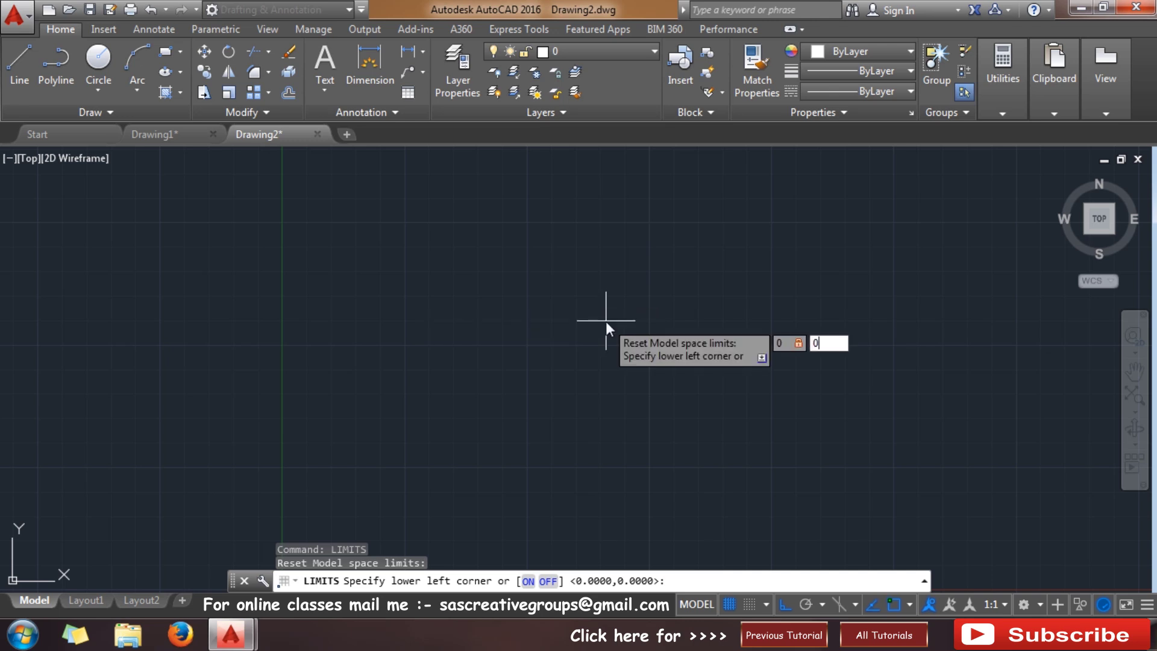
key(Return)
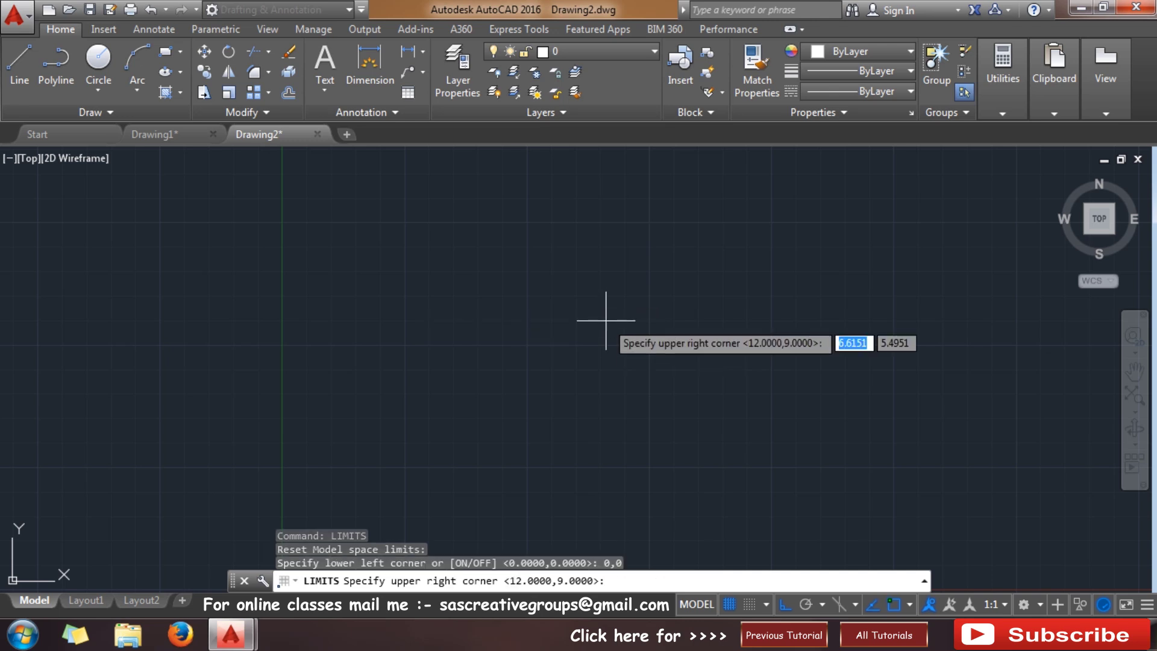
Set the upper-right limits corner to 250,150
drag(602, 268, 835, 330)
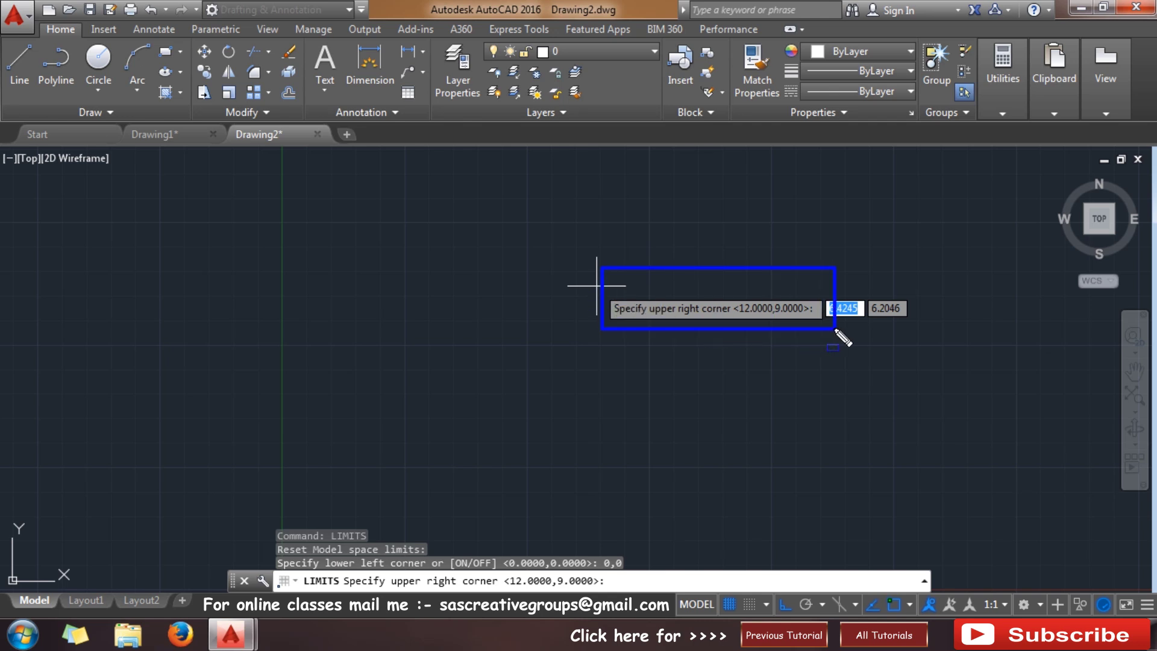
drag(1102, 141, 1156, 177)
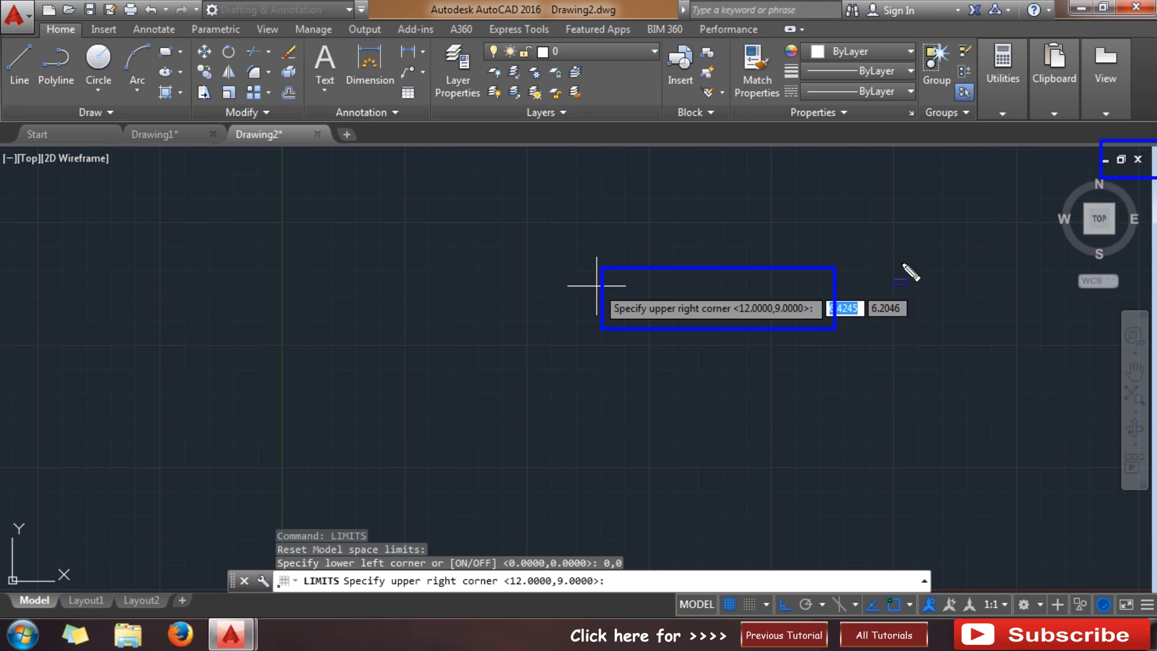
key(Escape)
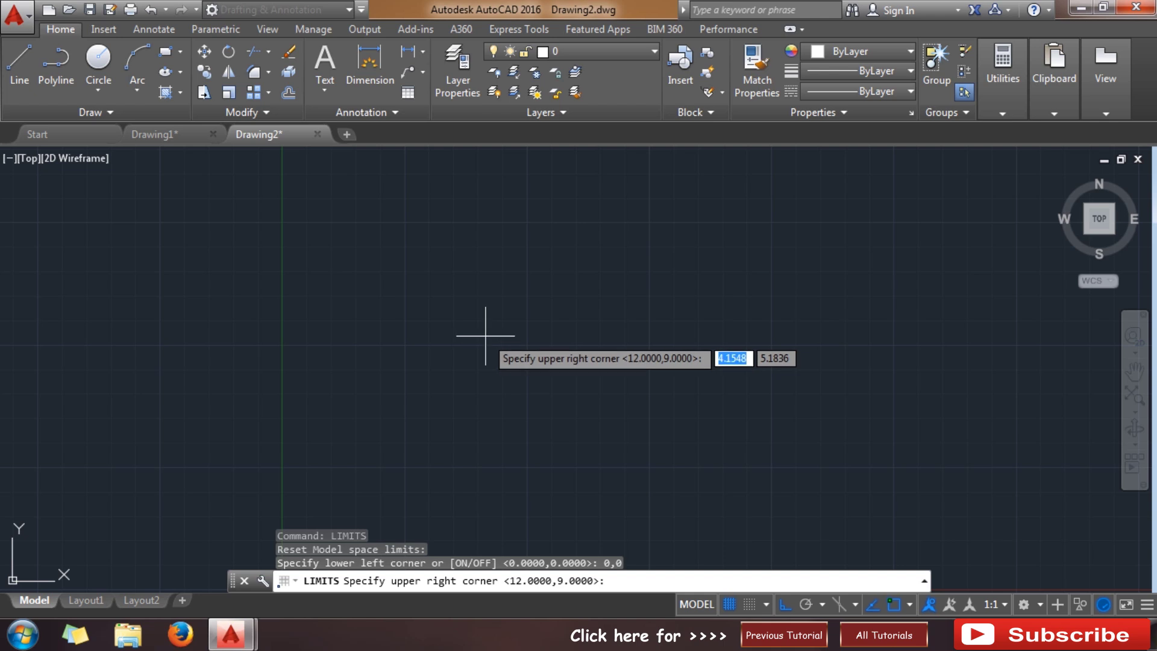
text(200)
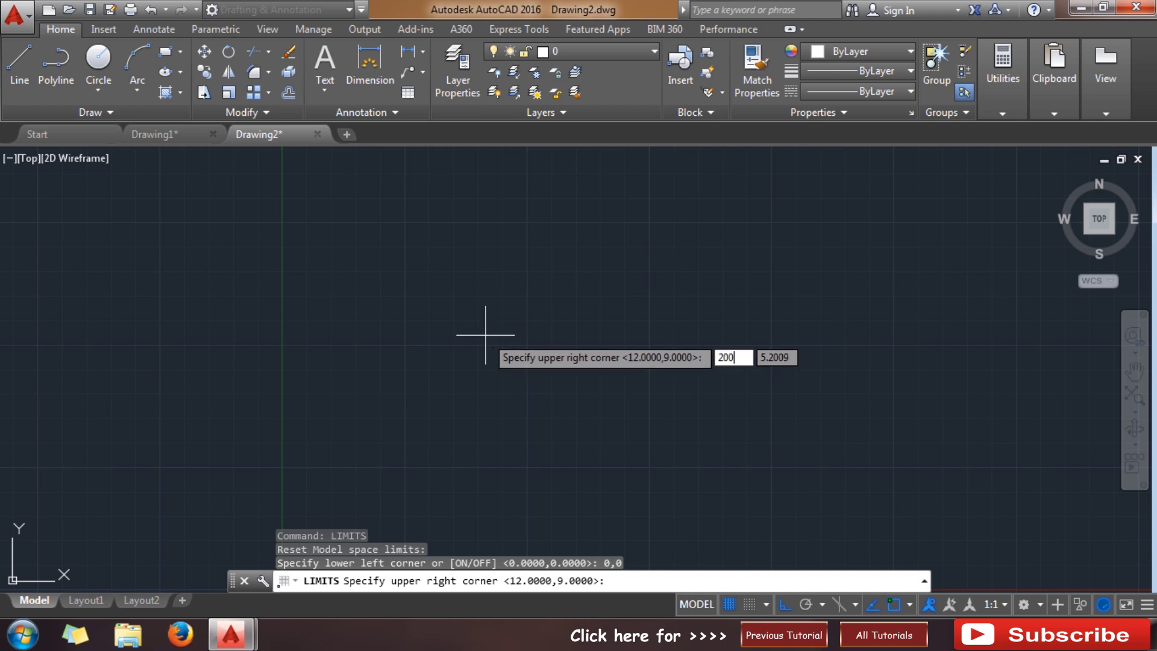
key(BackSpace)
key(BackSpace)
text(50)
key(Tab)
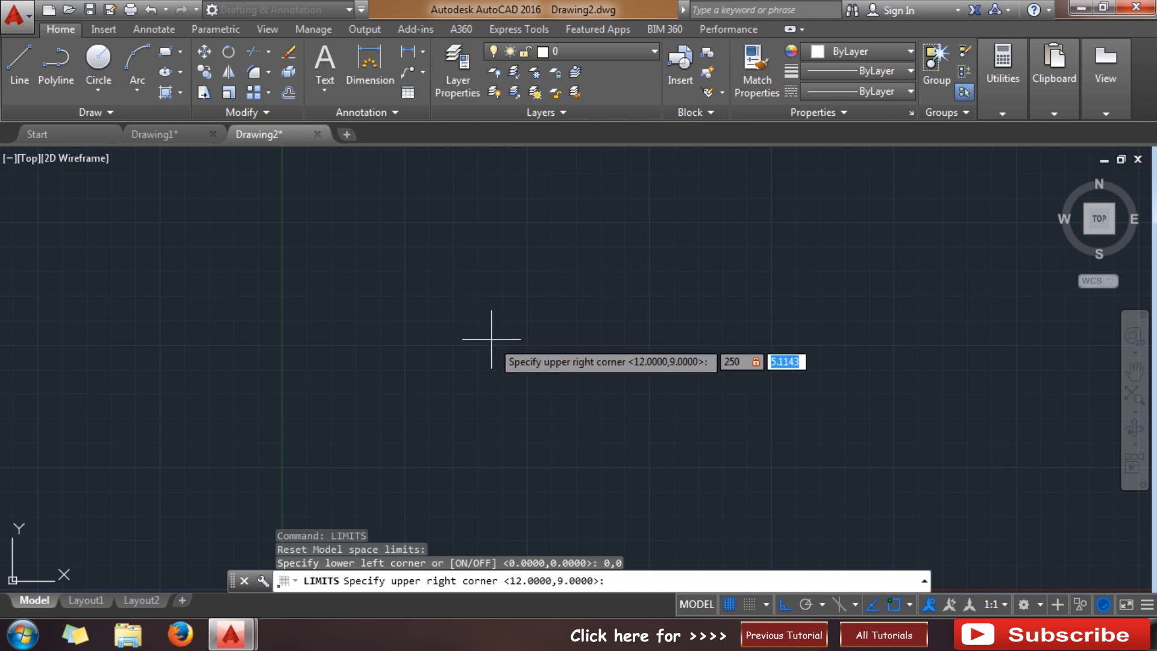
text(150)
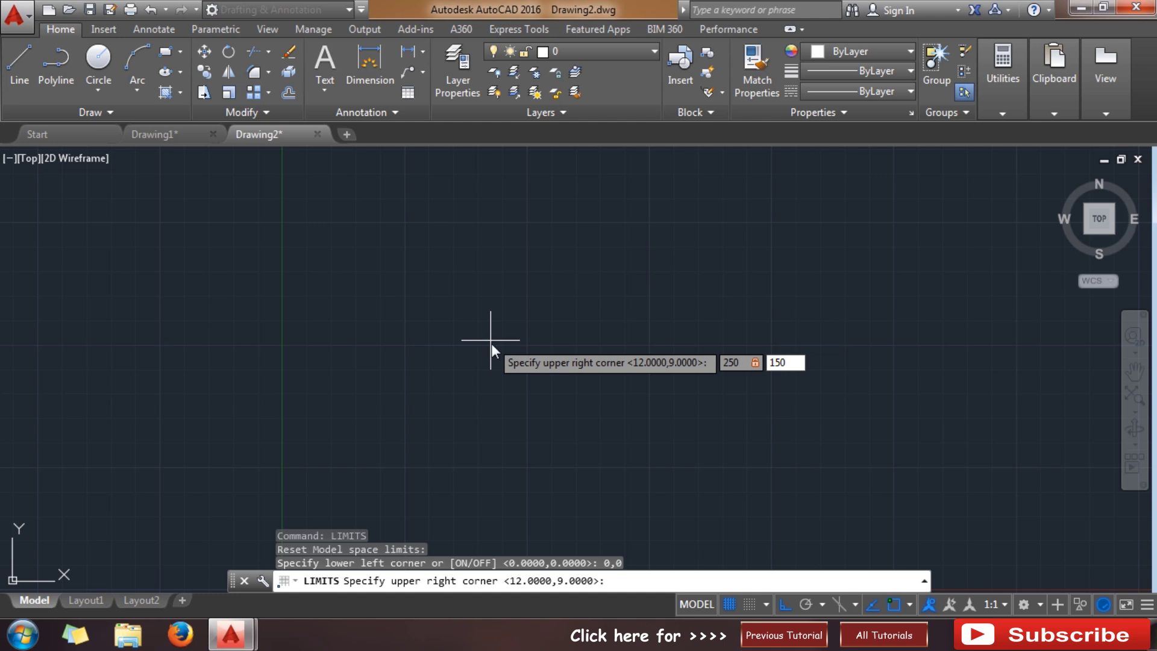
key(Return)
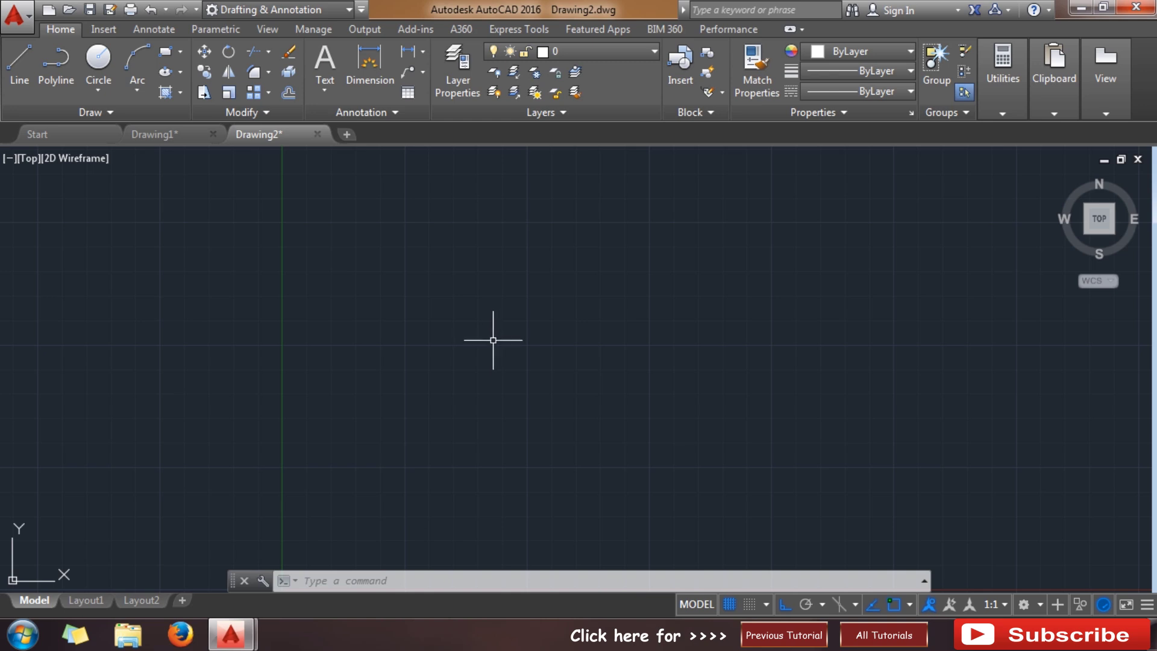
Run ZOOM with the All option so the 0,0 to 250,150 limits fill the view
text(z)
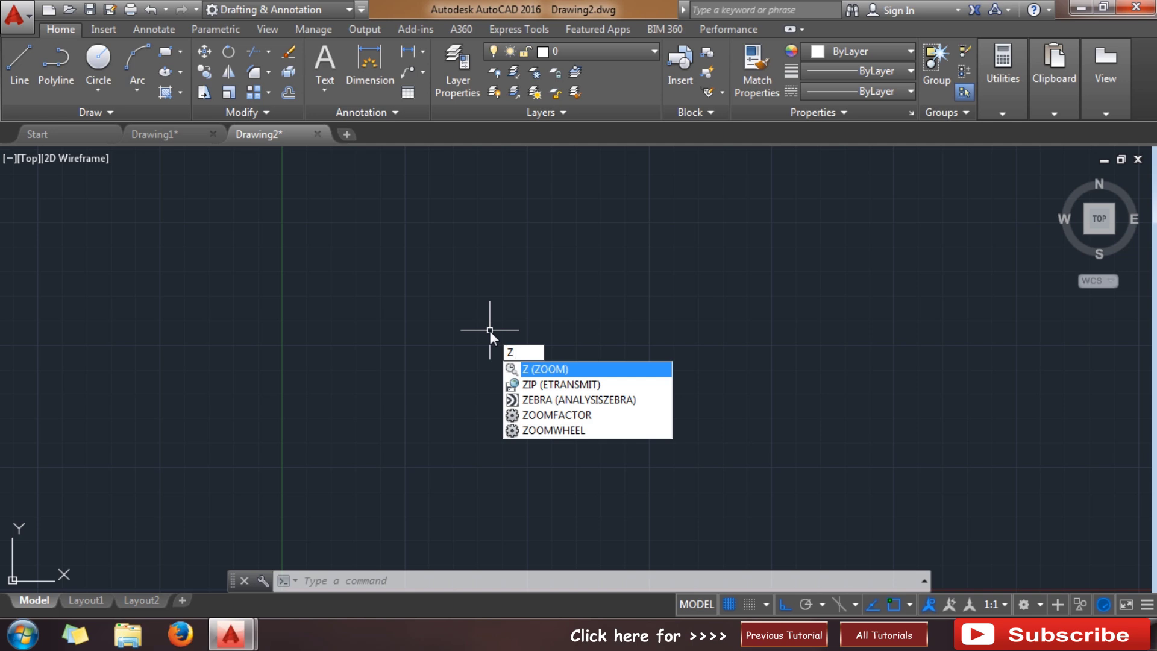
key(Return)
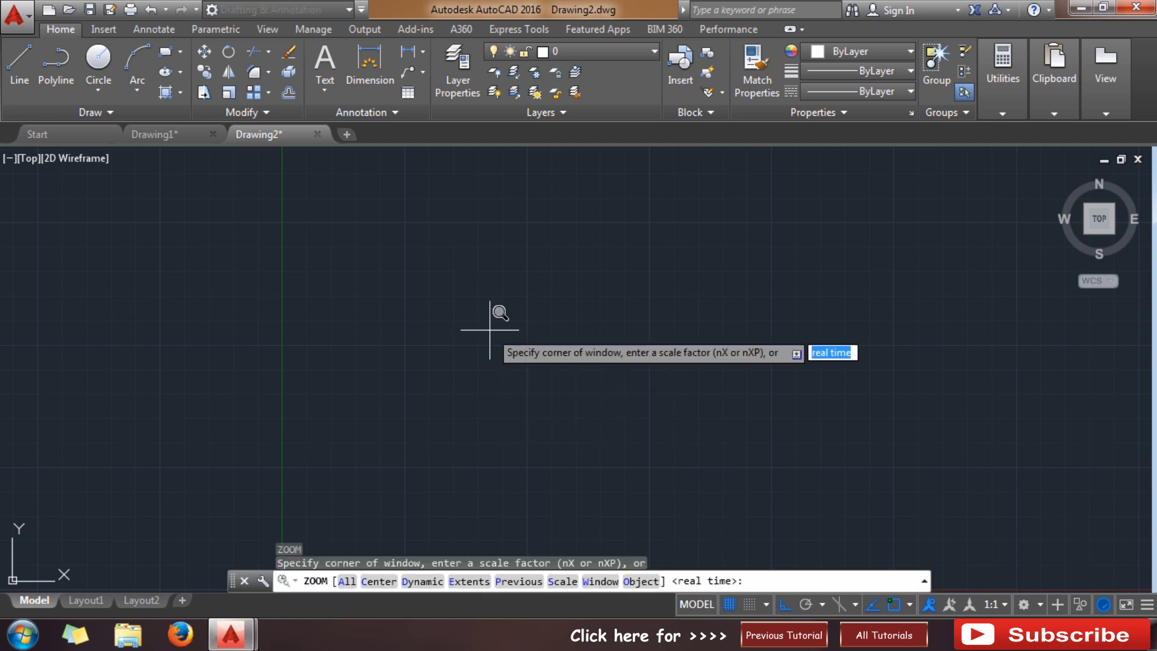
text(a)
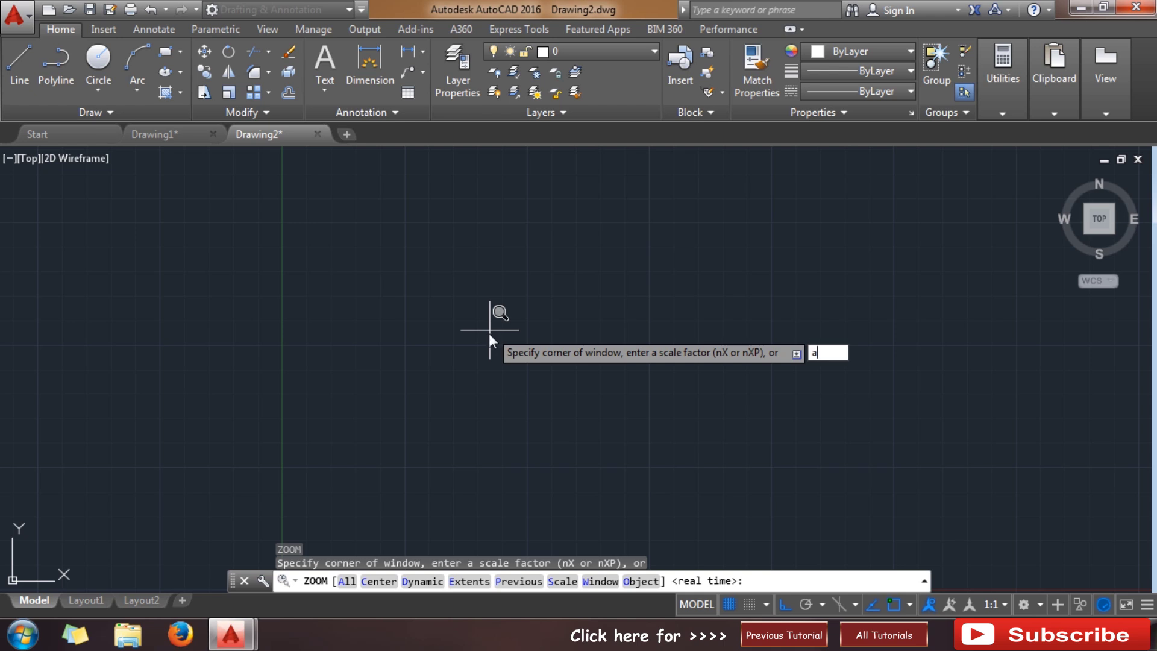
key(Return)
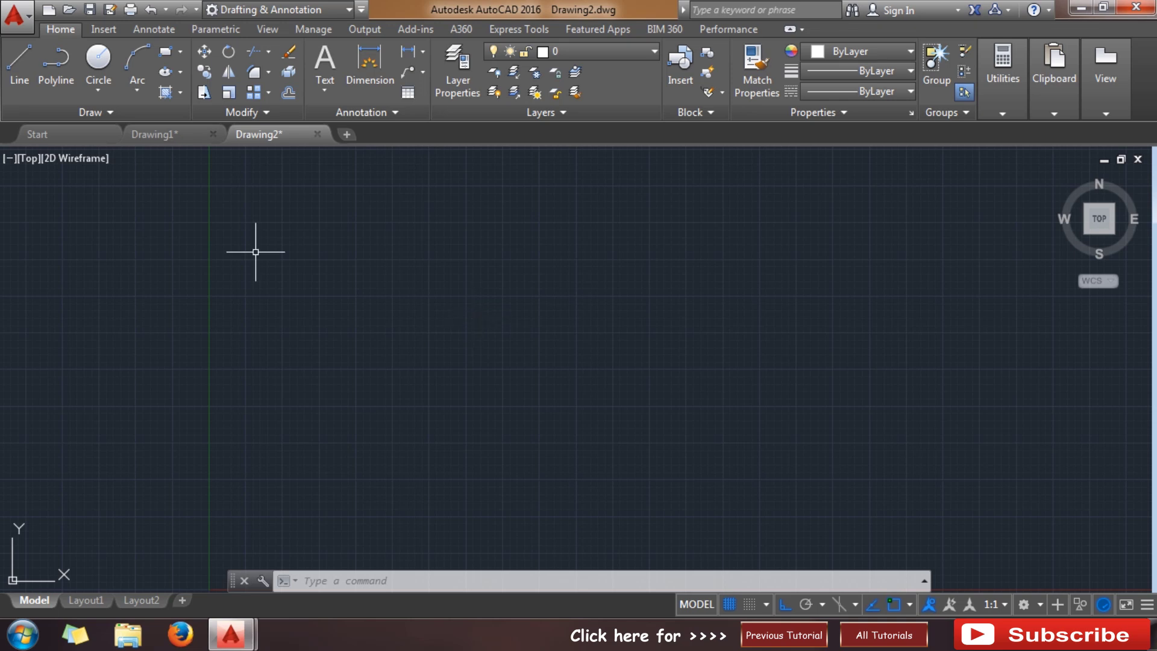
click(33, 67)
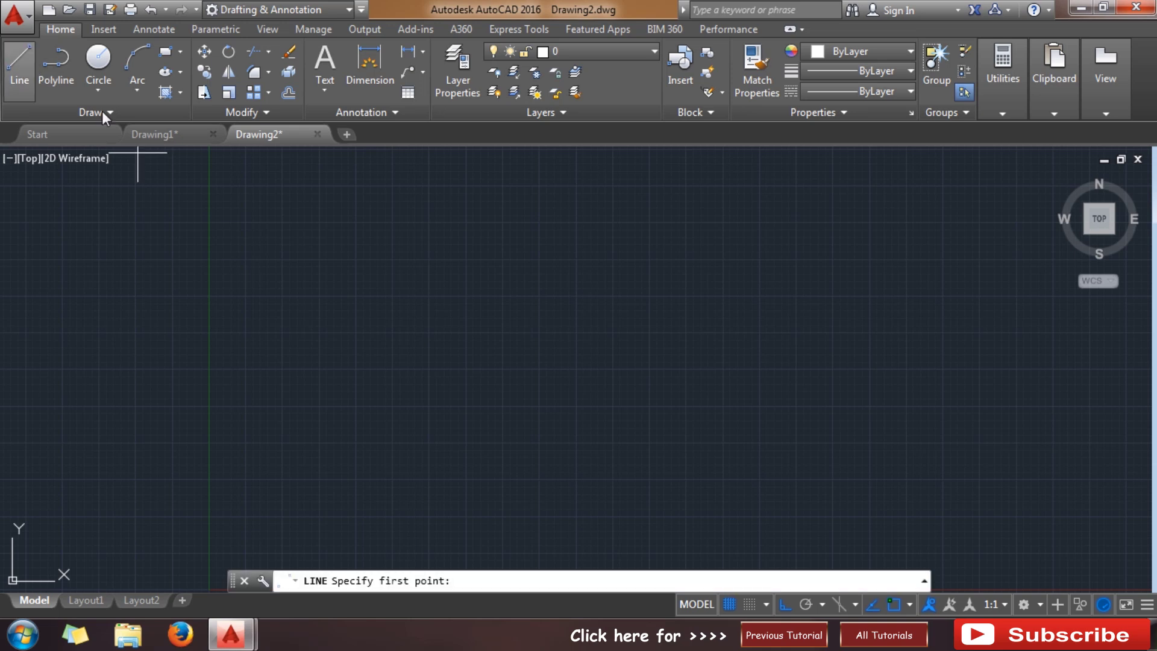
click(174, 158)
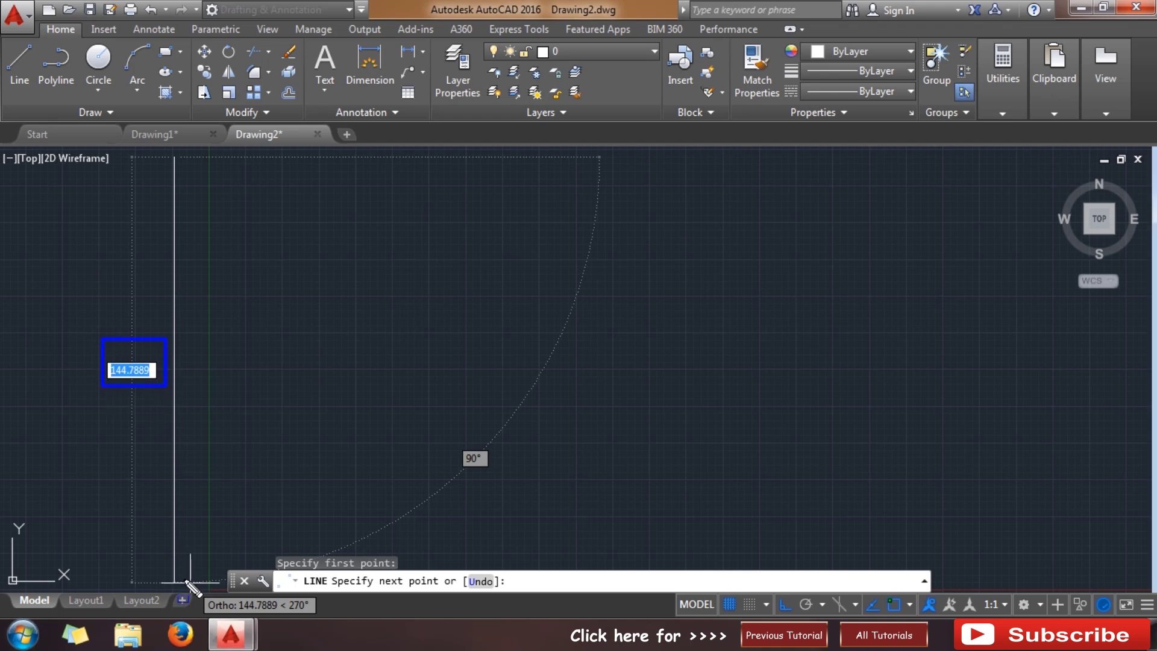
key(Escape)
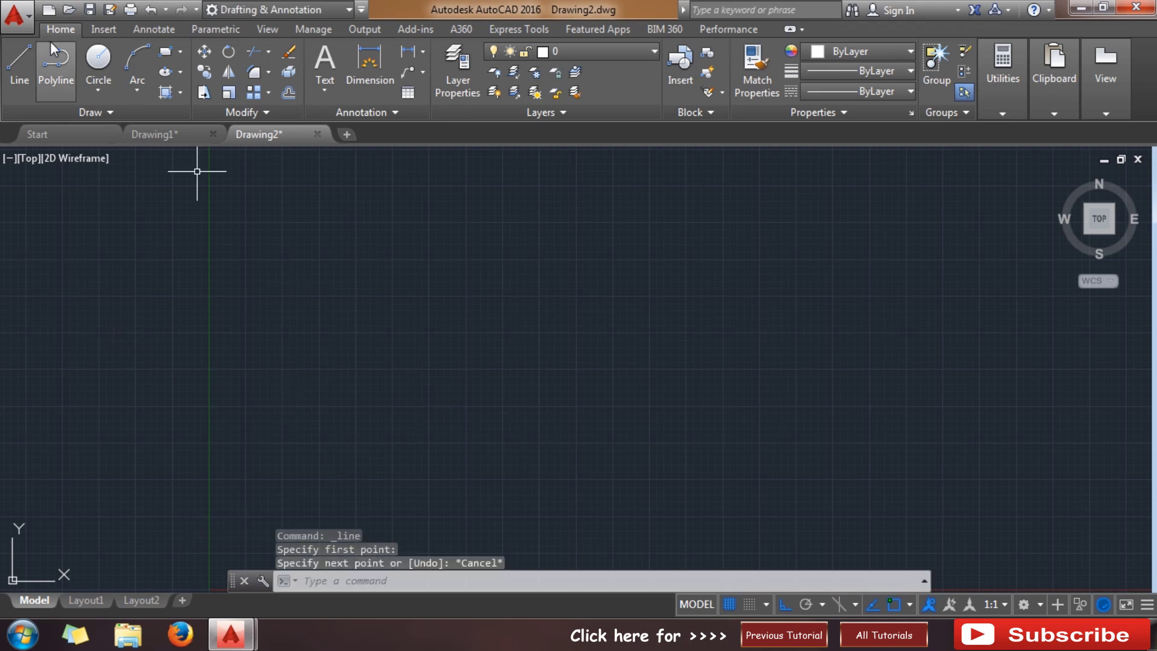
click(24, 66)
click(17, 378)
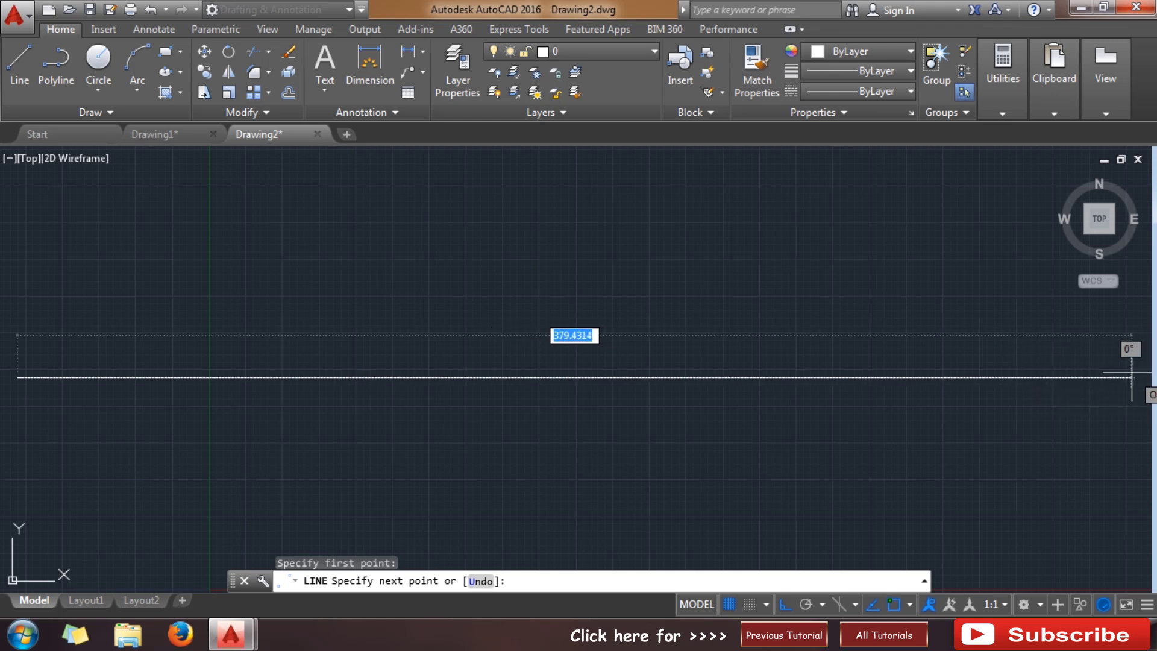
key(Escape)
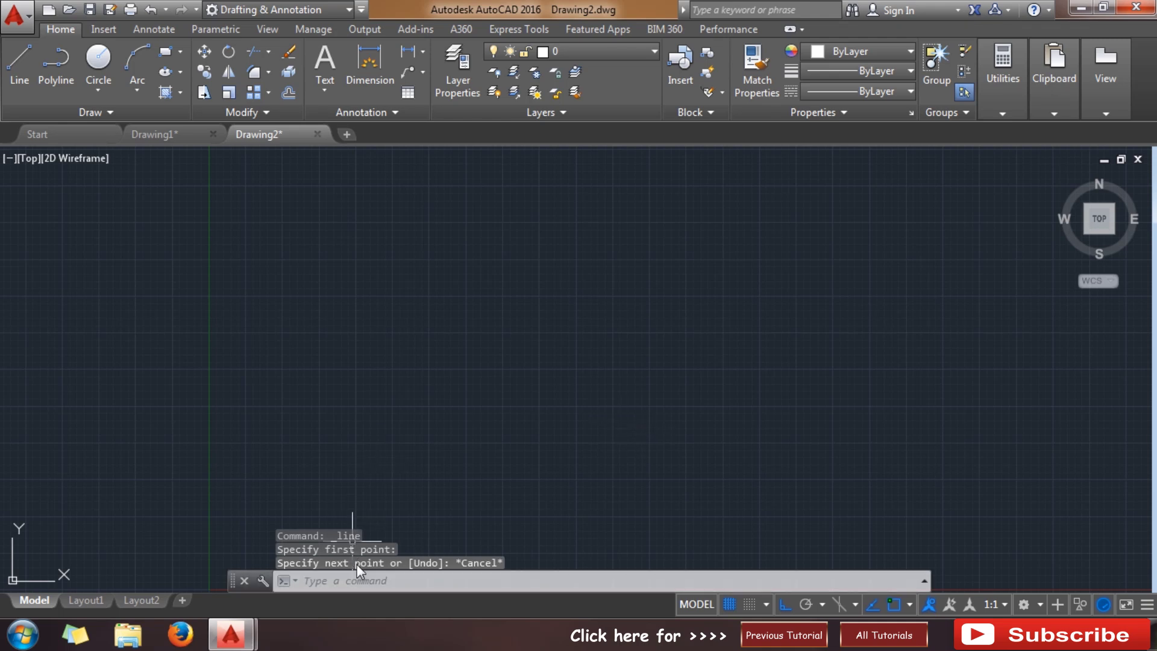
Draw a 140-unit vertical line near the bottom and zoom to all
click(19, 60)
click(303, 531)
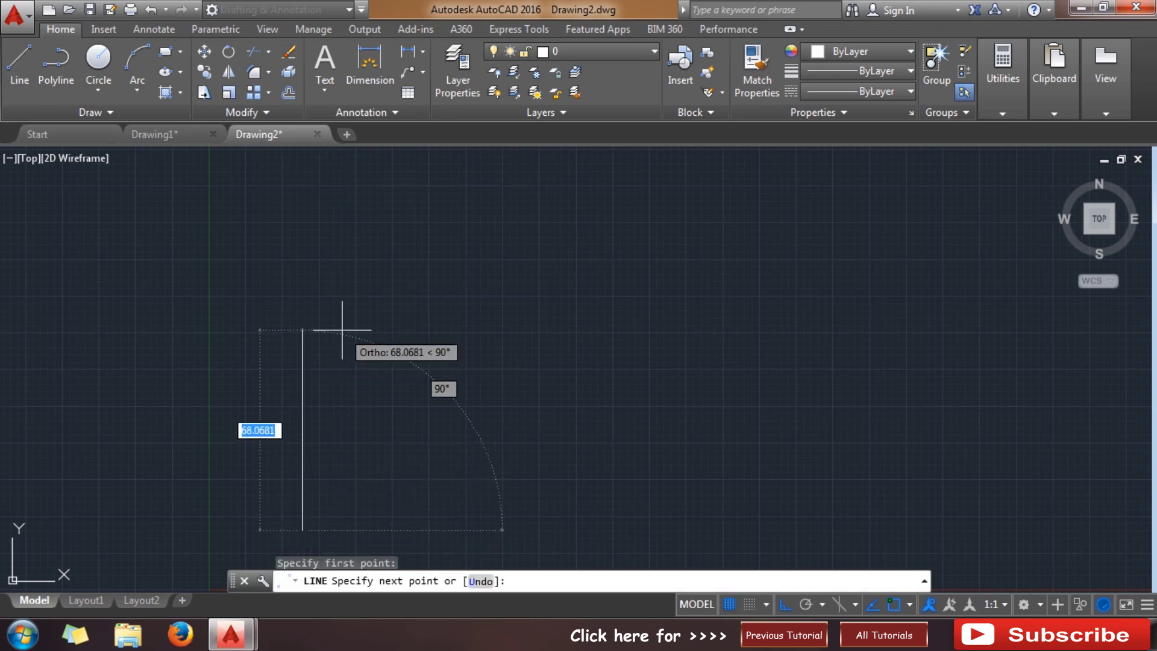
text(140)
key(Return)
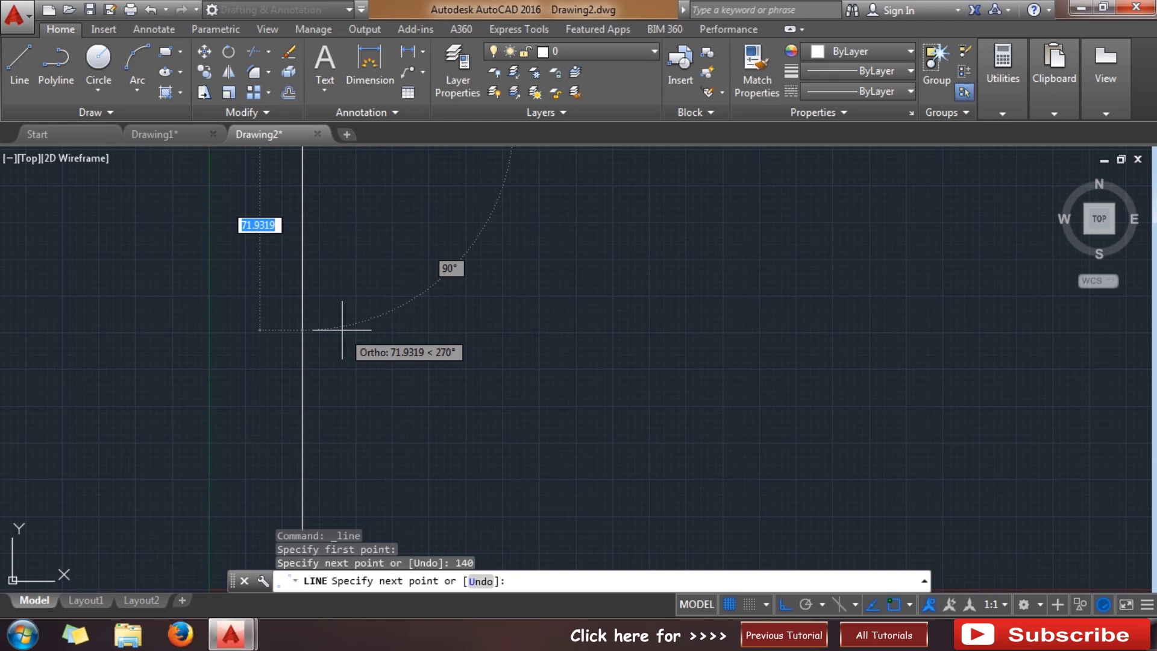
key(Escape)
text(z)
key(Return)
text(a)
key(Return)
Window-select the 140-unit vertical test line and erase it
click(322, 170)
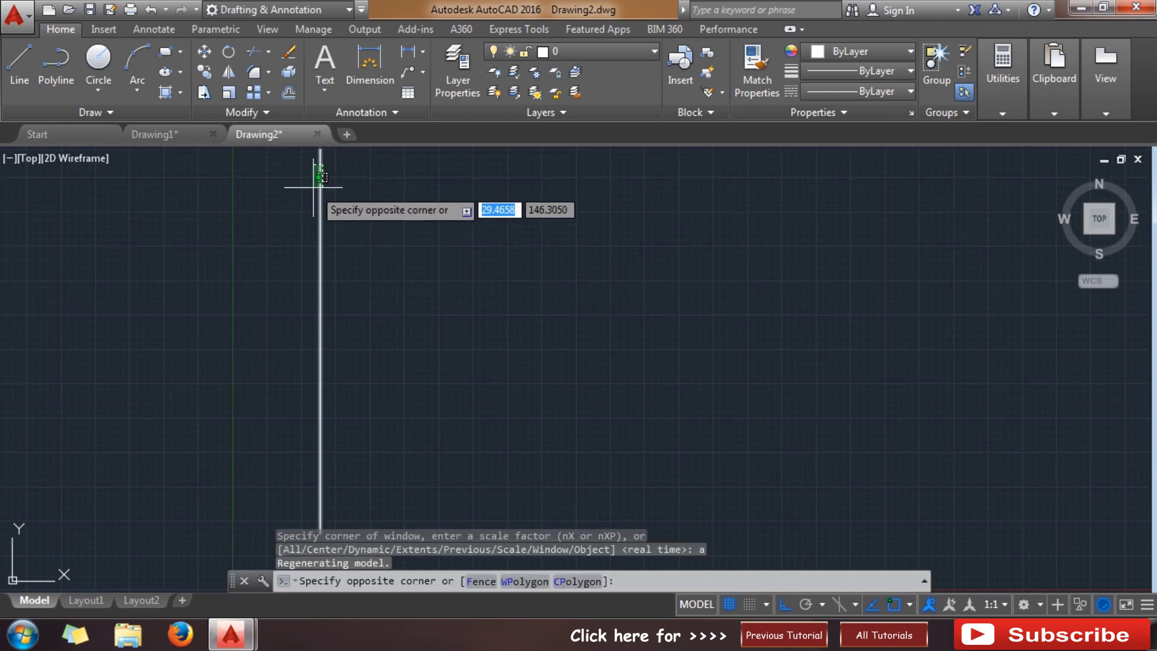
click(318, 183)
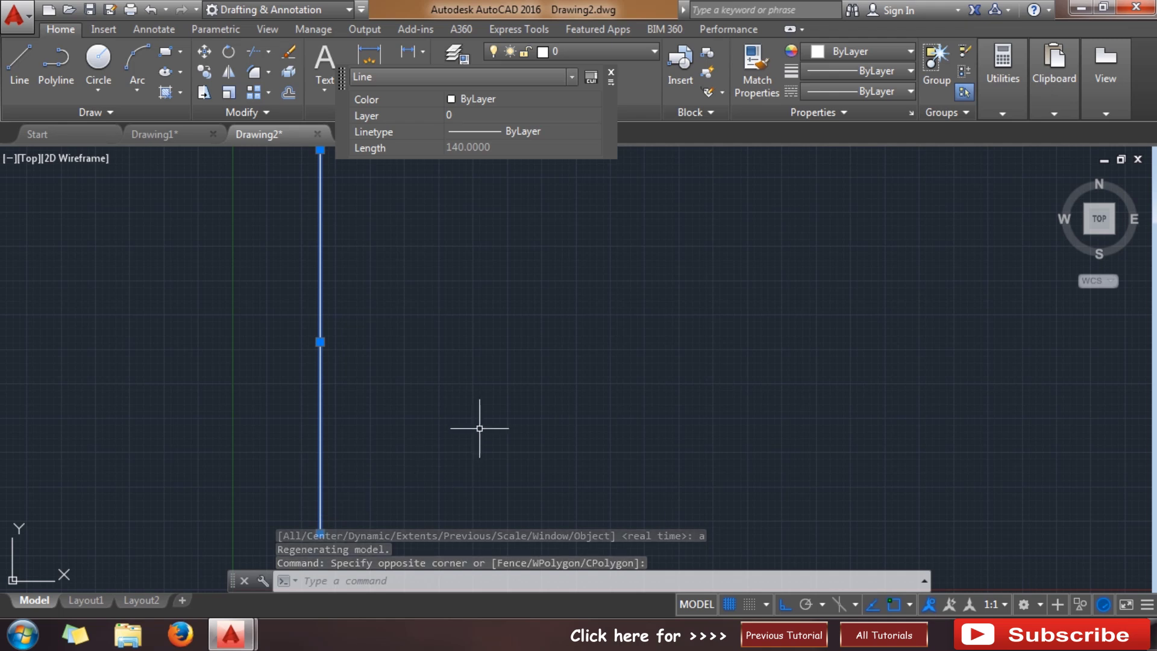
key(Escape)
click(417, 288)
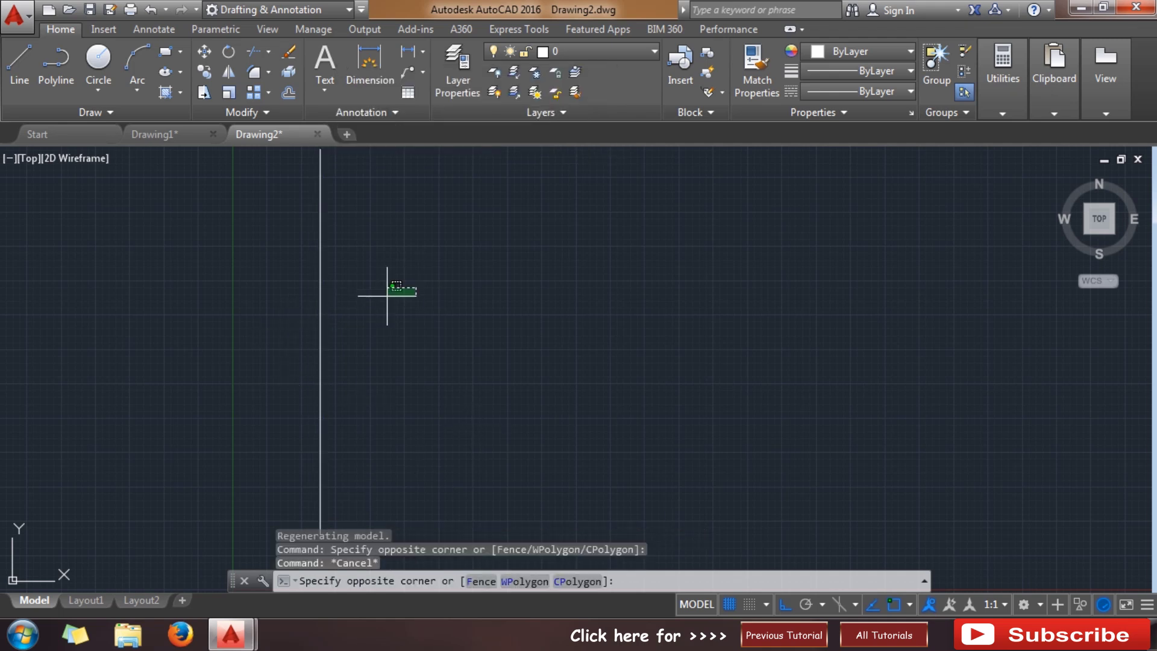
click(180, 361)
key(Delete)
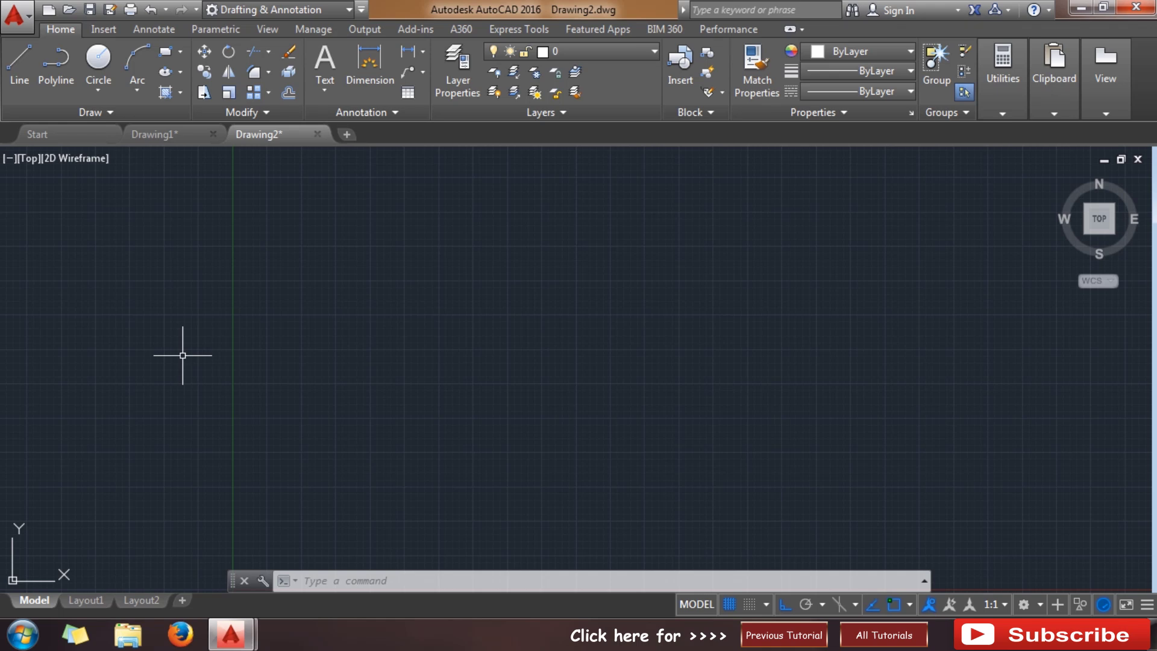
key(Escape)
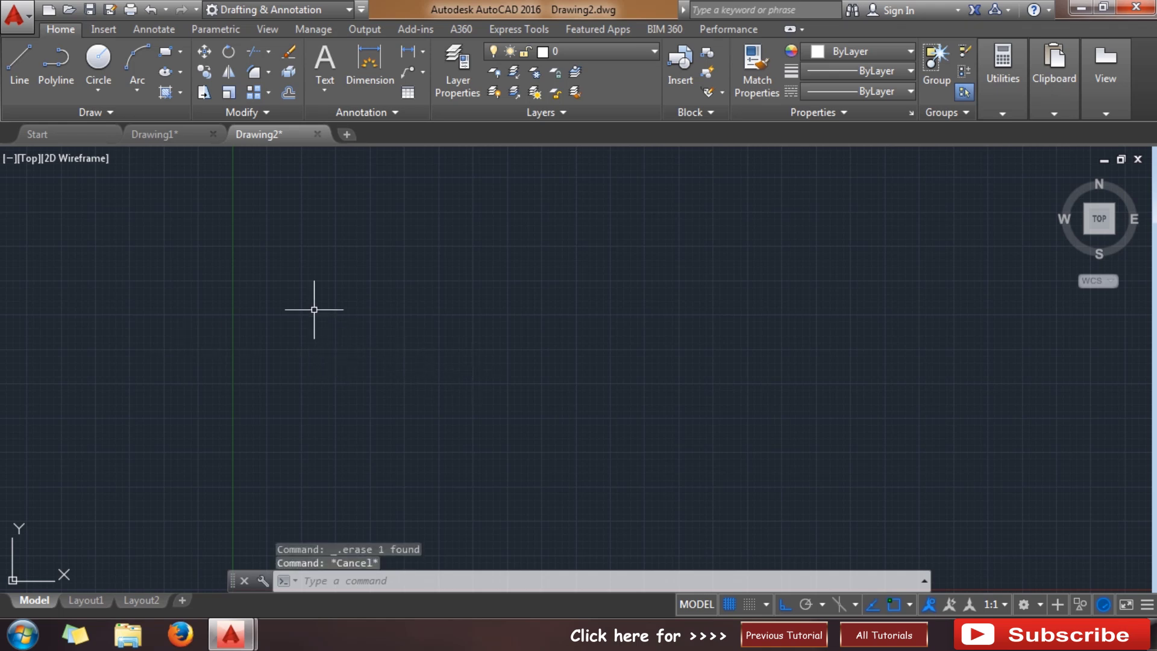
click(27, 60)
click(346, 215)
End the line command, pan, and Zoom All to show the full 250x150 limits
key(Escape)
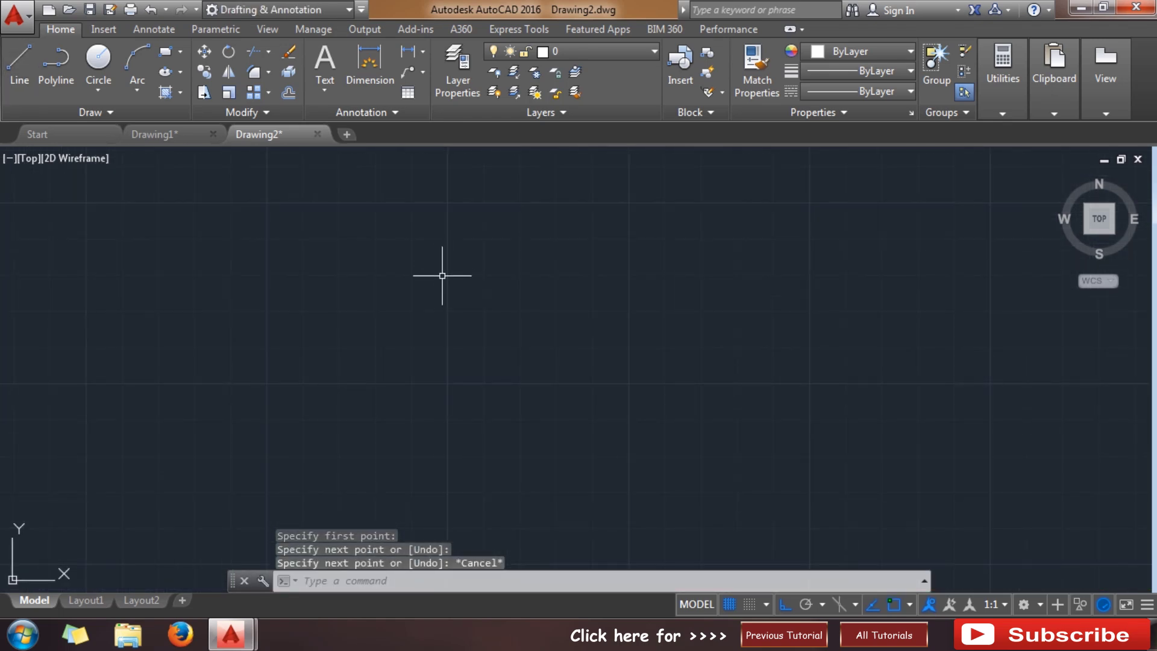
mouse_move(392, 287)
middle_down()
mouse_move(938, 392)
mouse_move(923, 361)
middle_up()
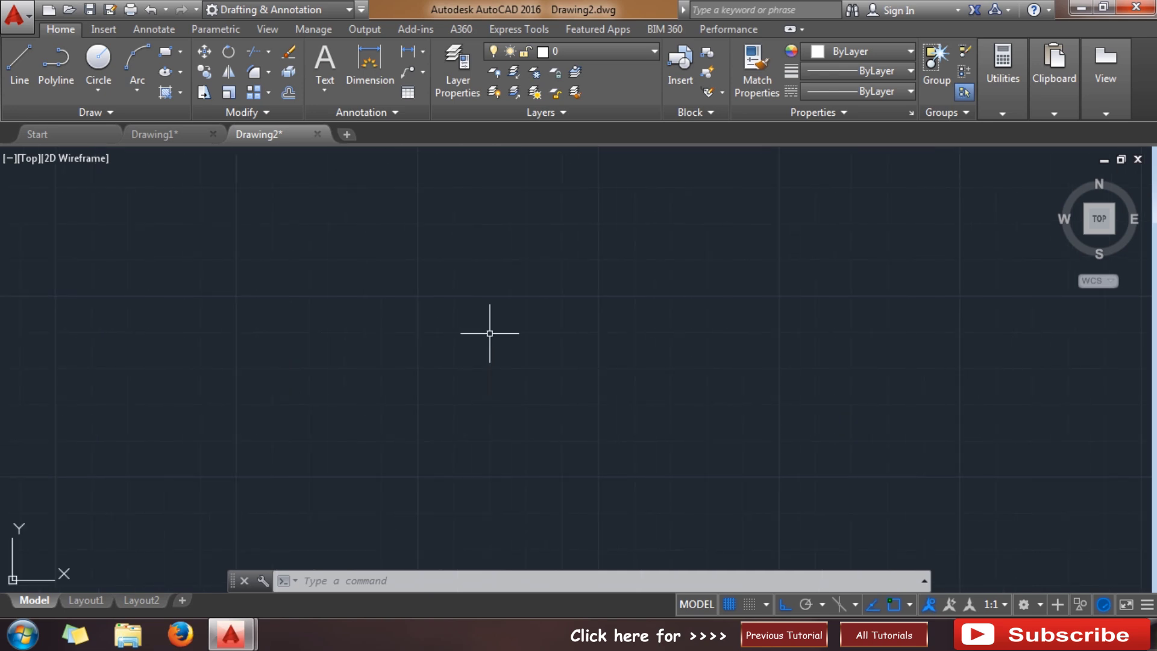
text(z)
key(Return)
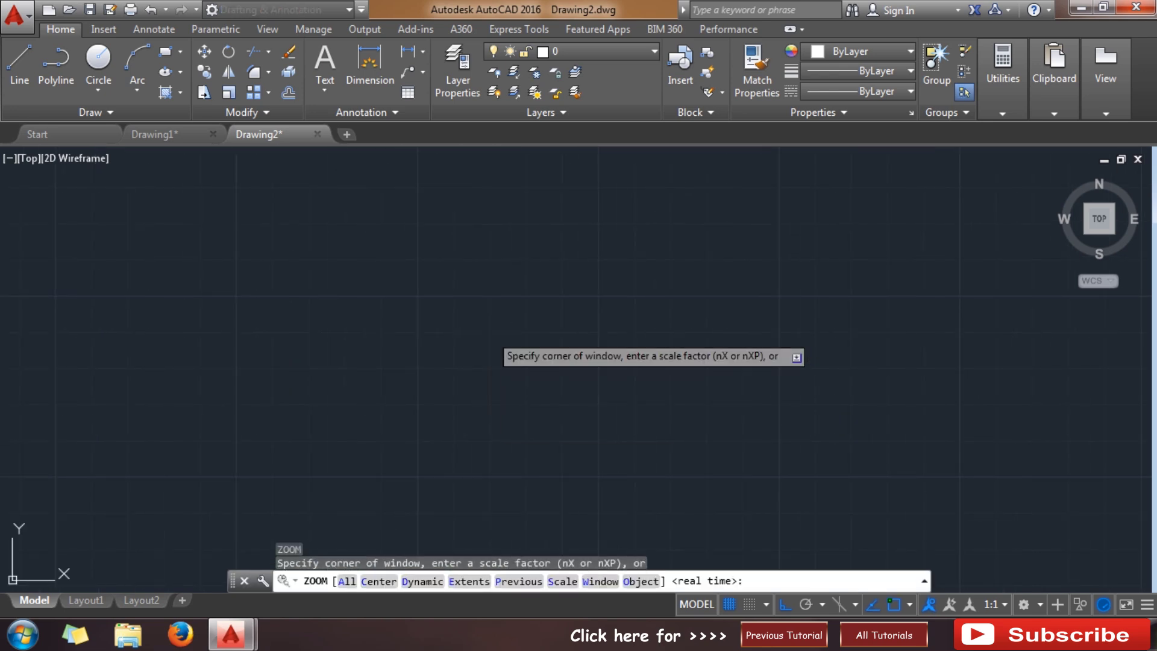
text(a)
key(Return)
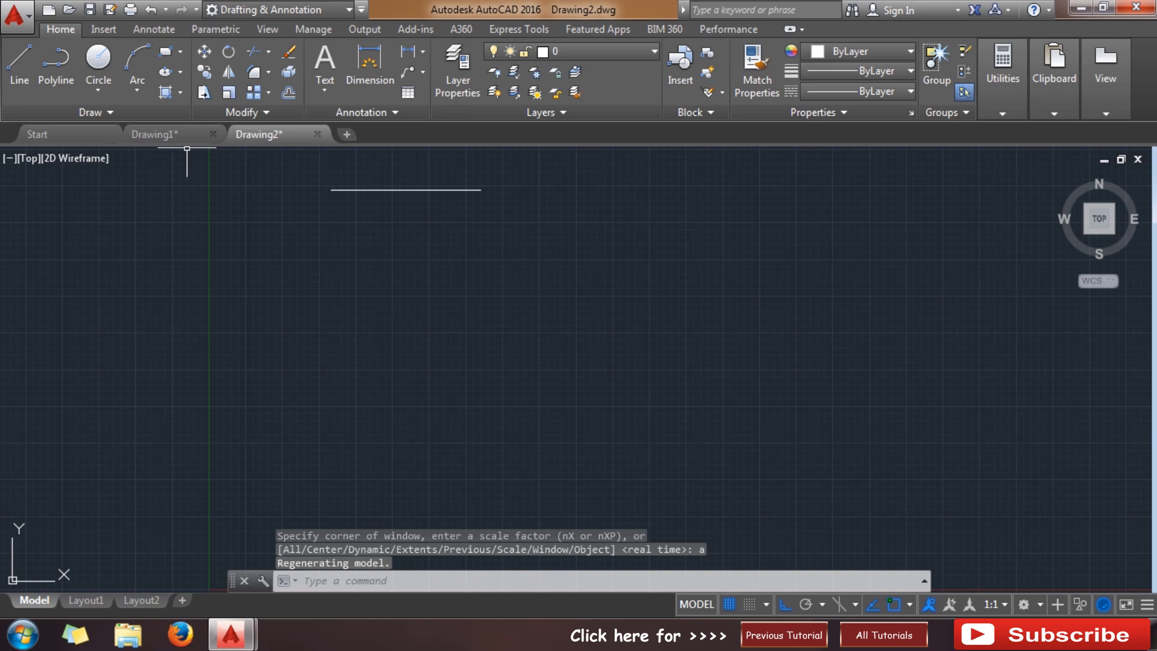